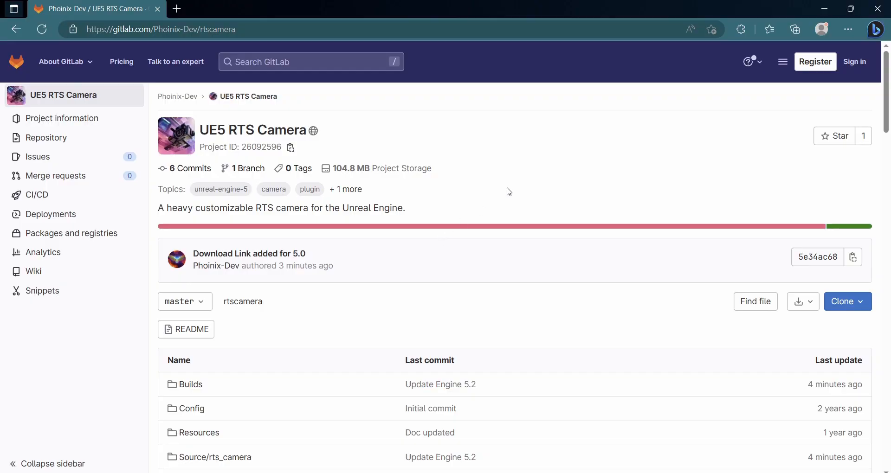
- Download the UE 5.2 build of the RTS Camera plugin, Phoinix RTS Camera Plugin 5.2-1.1.zip, from its GitLab project page
scroll(509, 190, down, 2)
scroll(511, 191, down, 10)
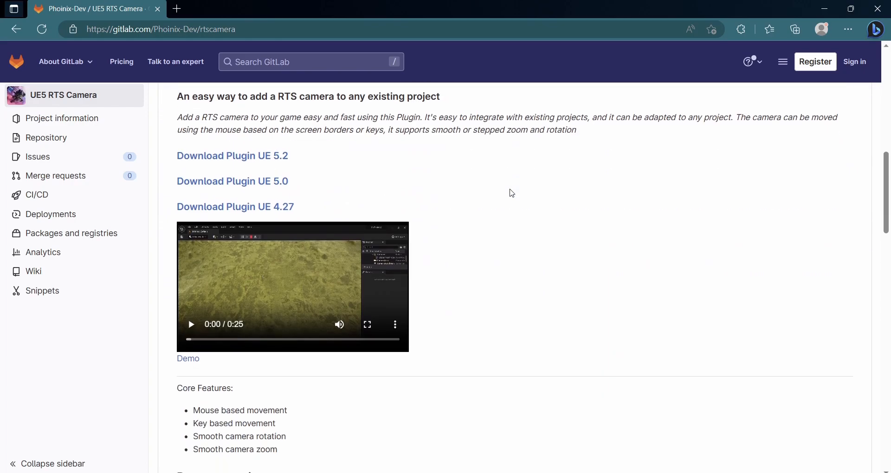
click(245, 171)
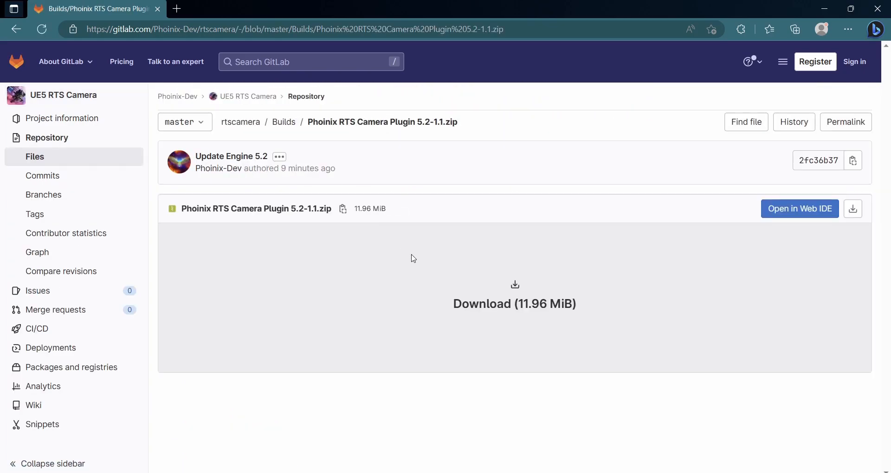
click(499, 308)
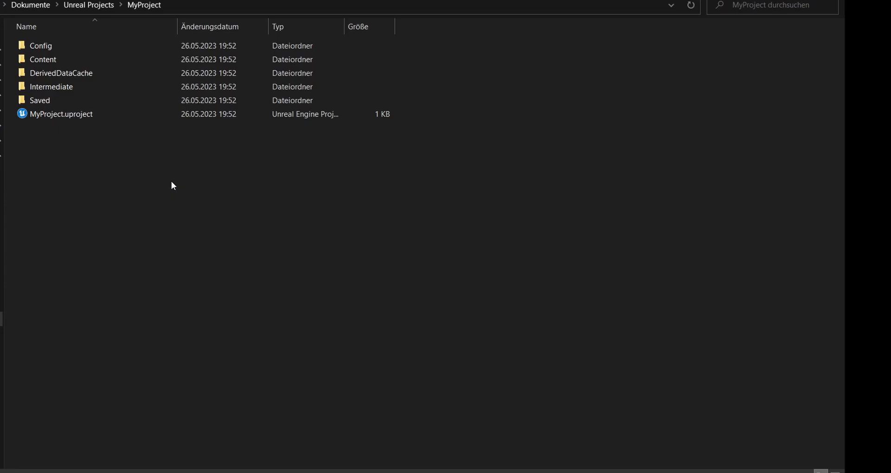
- Create a folder named Plugins inside the MyProject folder in File Explorer and open it
right_click(171, 181)
mouse_move(249, 394)
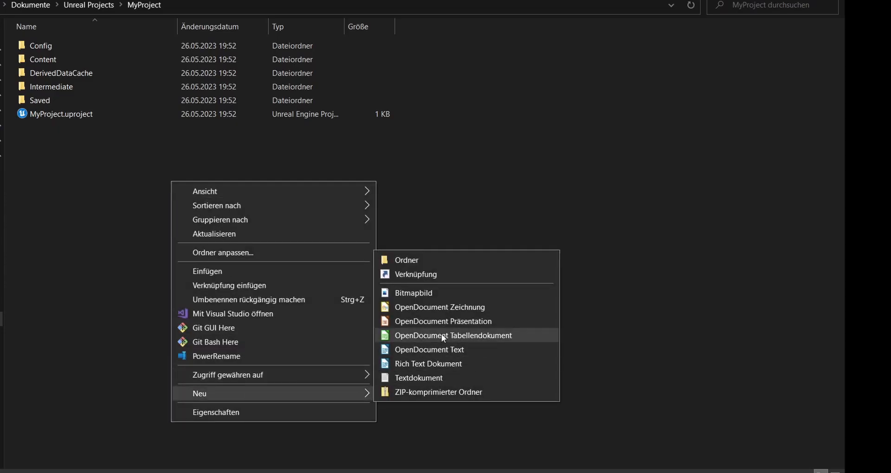
click(414, 261)
text(Plugin)
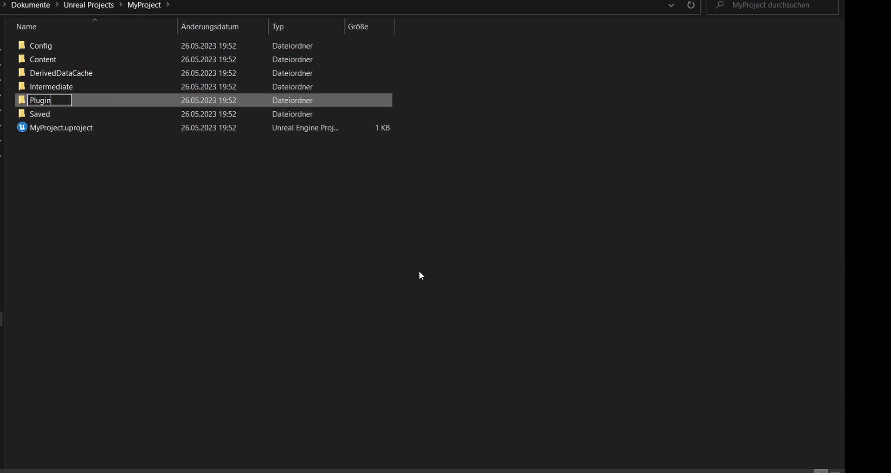
text(s)
key(Return)
key(Return)
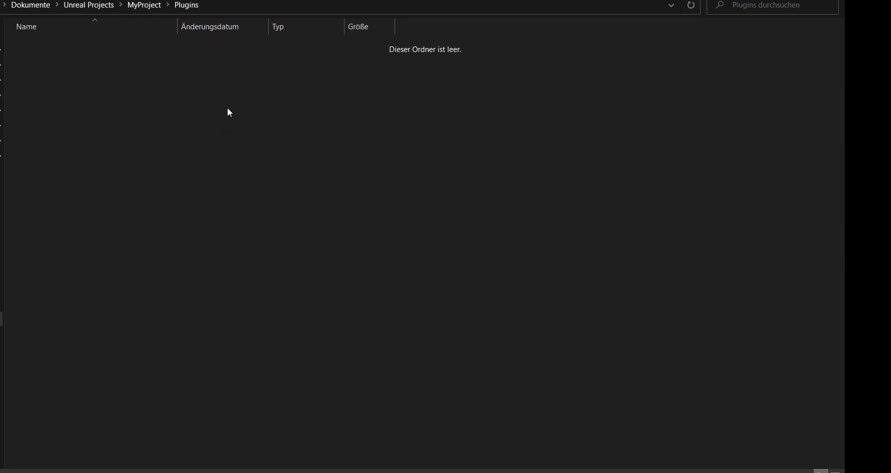
- Paste Phoinix RTS Camera Plugin 5.2-1.1.zip into the Plugins folder and extract it there with 7-Zip
key(ctrl+v)
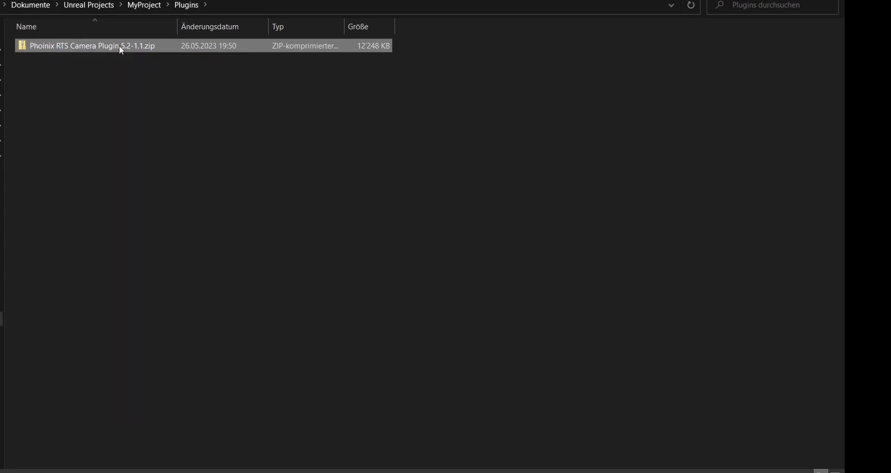
right_click(119, 46)
mouse_move(175, 117)
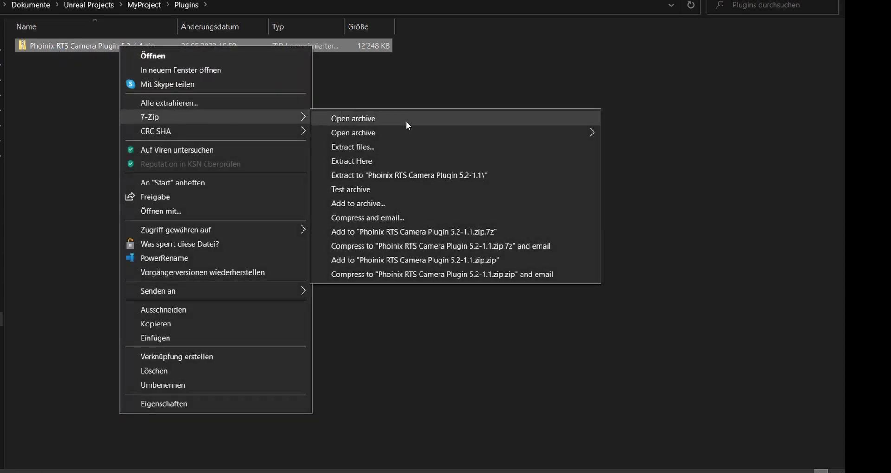
click(385, 161)
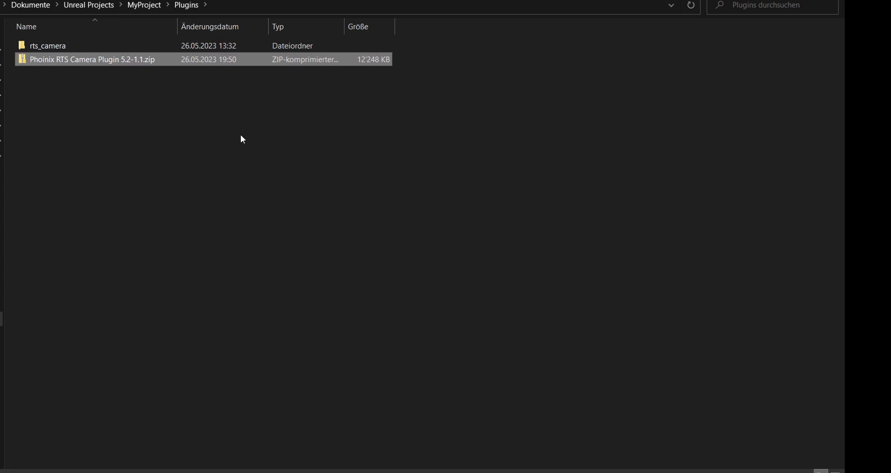
- Delete the plugin zip from the Plugins folder and open MyProject.uproject from the project folder in Unreal Editor
click(157, 63)
key(Delete)
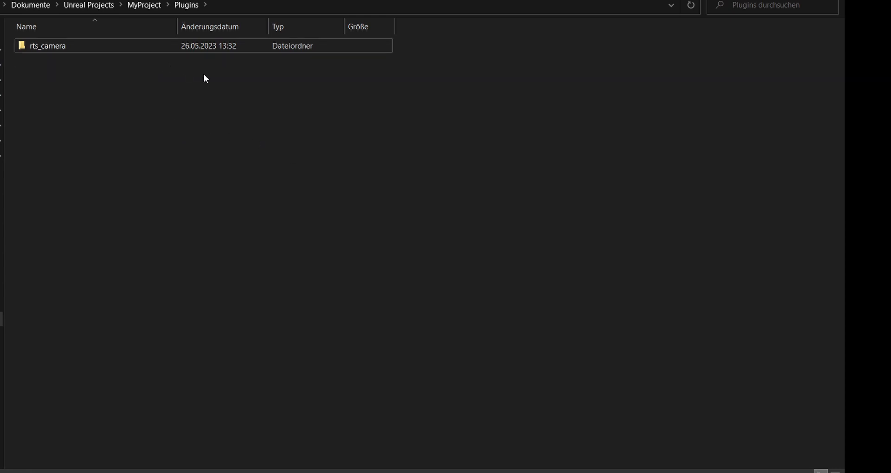
click(149, 6)
double_click(71, 132)
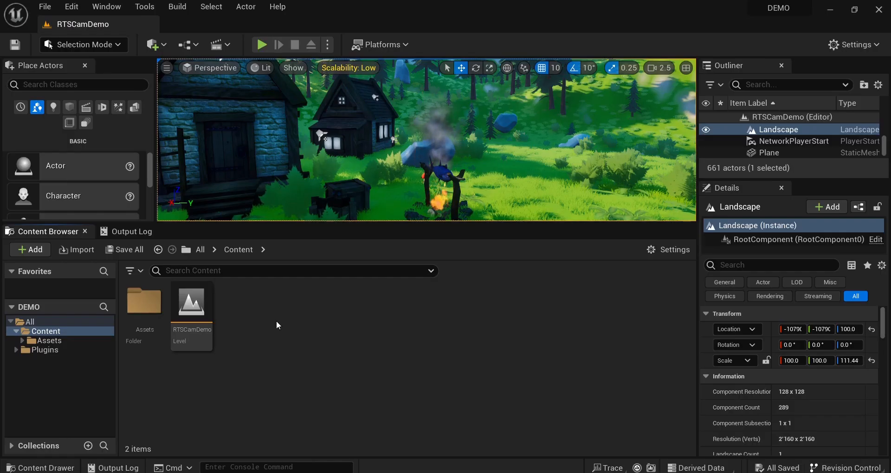
- Create a blueprint class based on GameModeBase in the Content folder and name it BP_GameMode
right_click(273, 311)
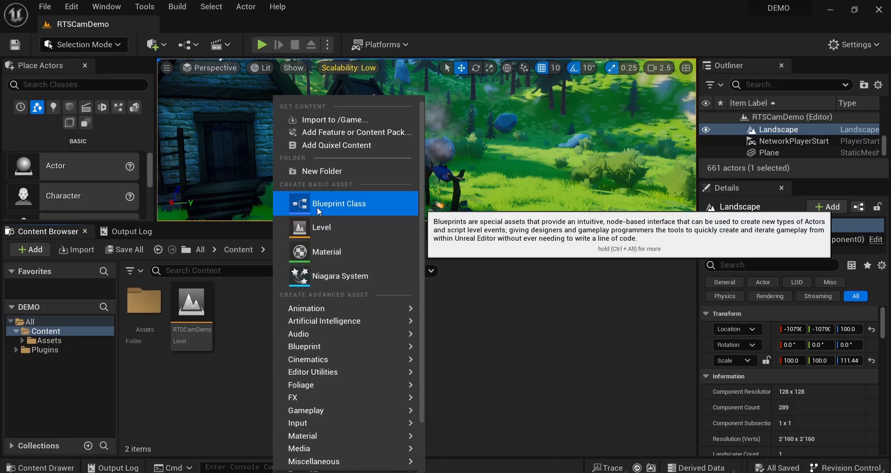
click(318, 211)
text(G)
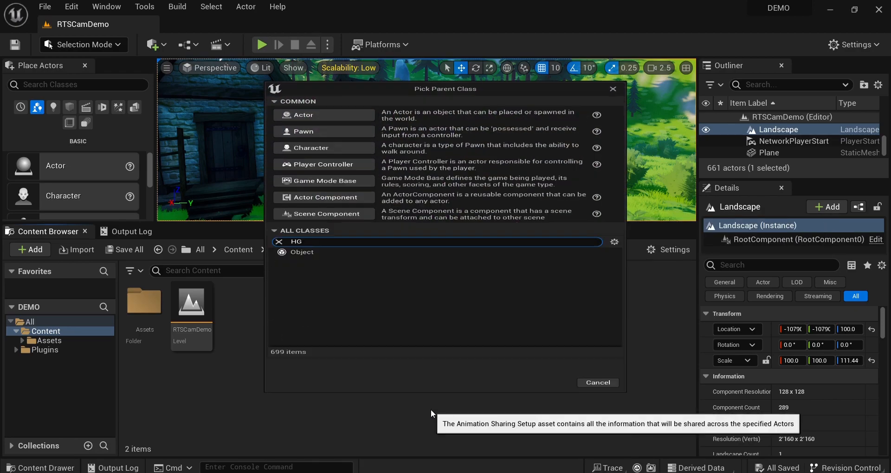
text(ameMode)
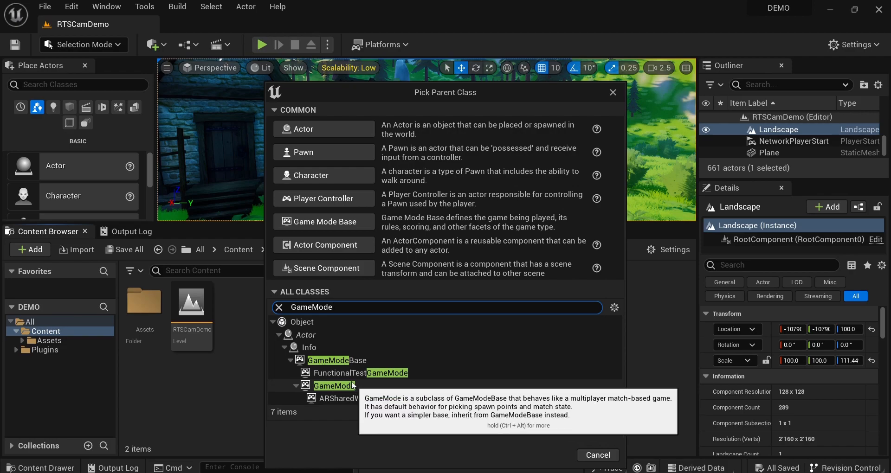
click(338, 360)
click(548, 455)
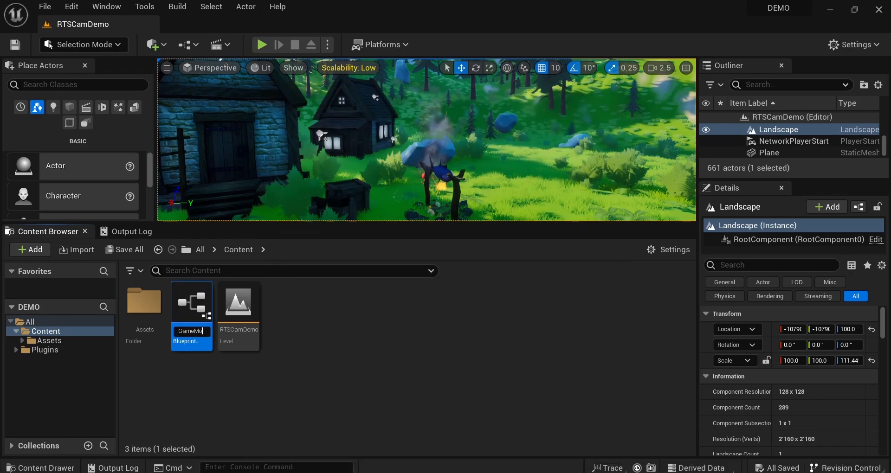
key(Return)
- Create a blueprint class based on PlayerController in the Content folder and name it BP_PlayerController
right_click(321, 361)
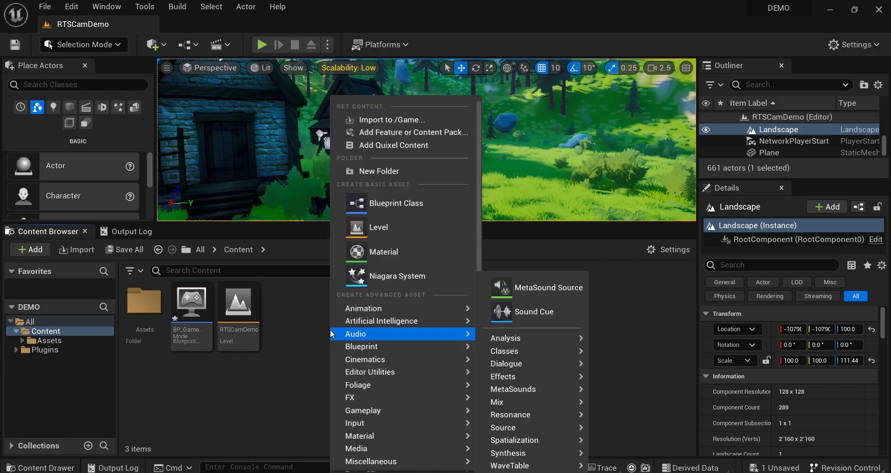
click(394, 205)
text(PlayerController)
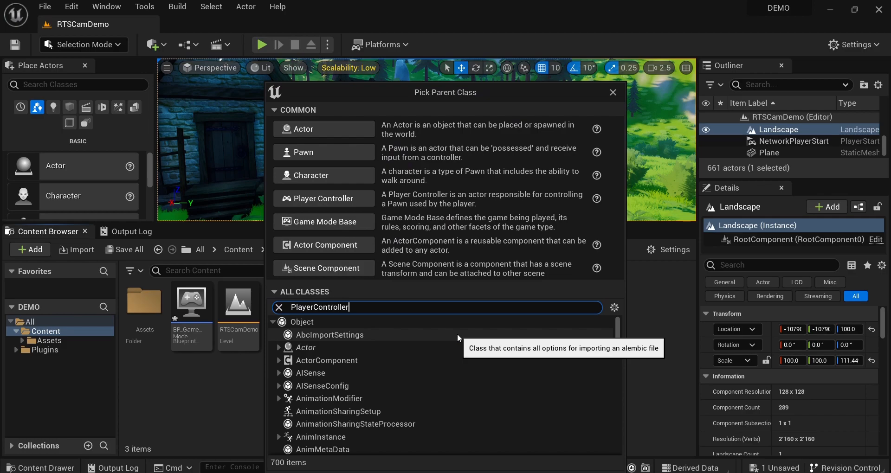
click(352, 361)
click(550, 429)
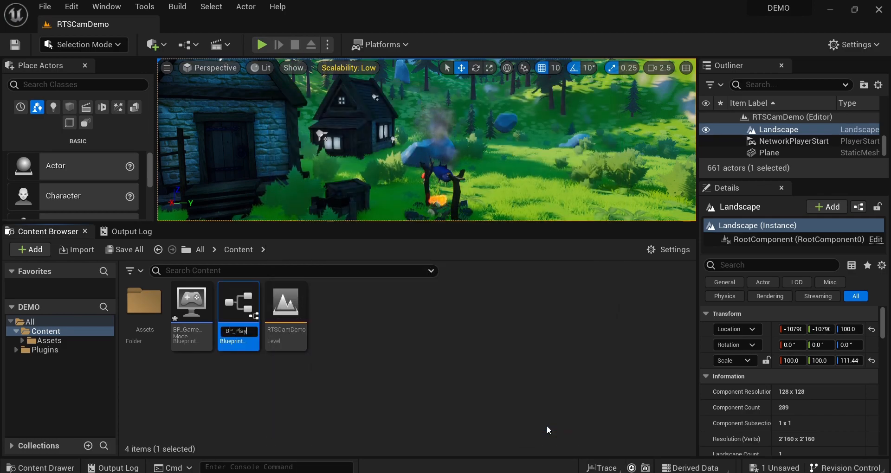
text(BP_PlayerController)
key(Return)
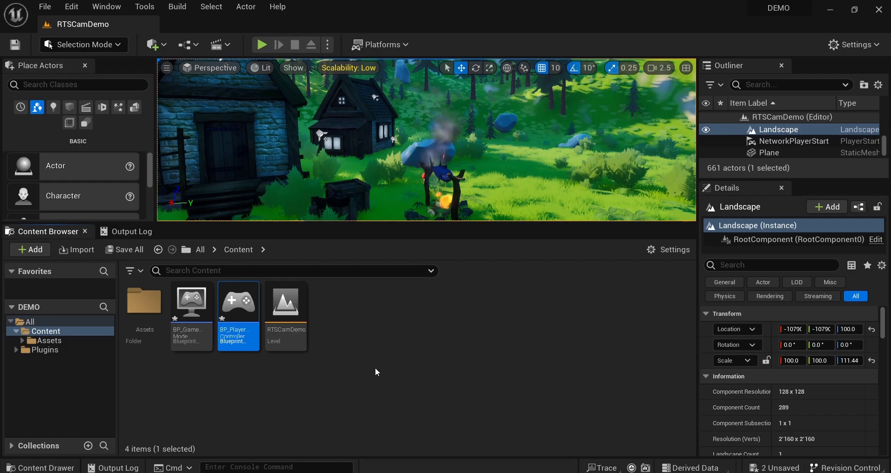
- Create a blueprint class based on BP_RTSCamera in the Content folder, name it BP_CustomCamera, and save all assets
right_click(353, 371)
click(402, 203)
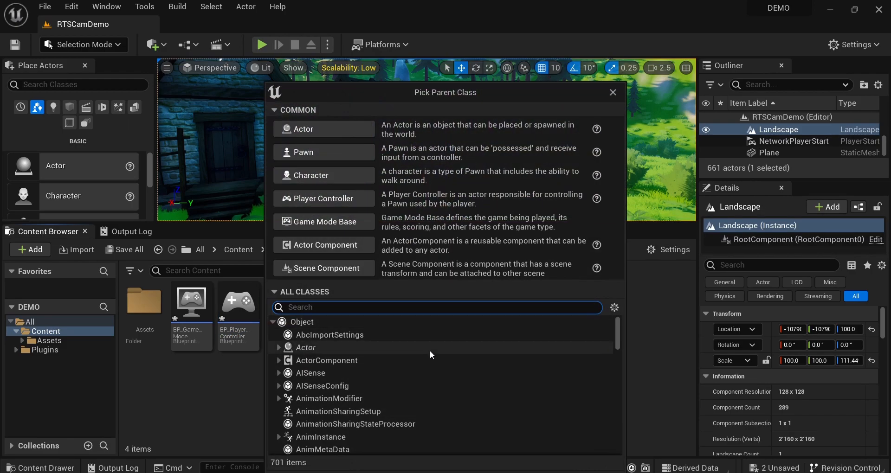
text(RTsCamera)
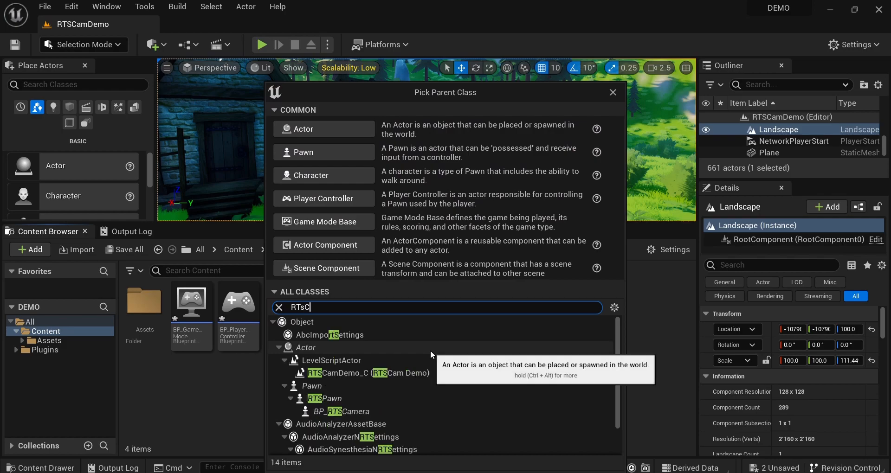
click(385, 372)
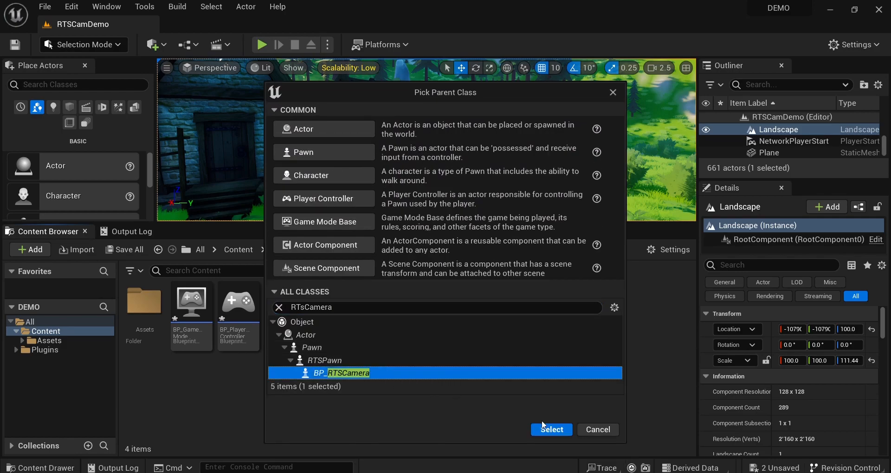
click(550, 427)
text(BP)
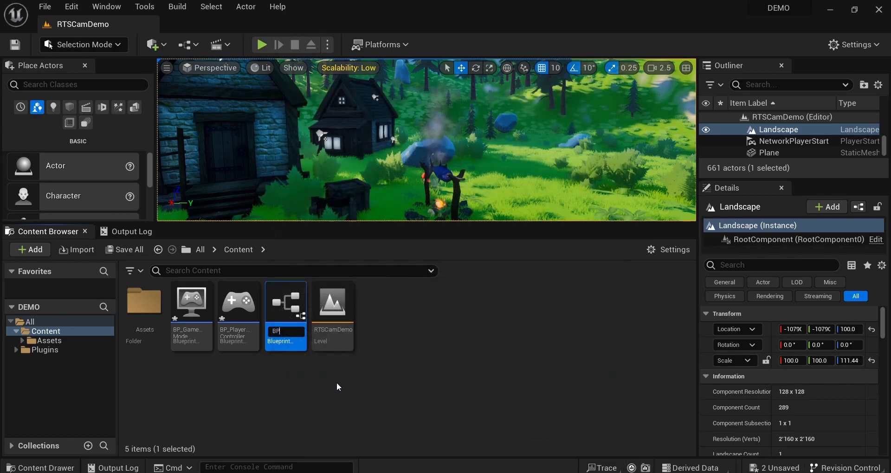
text(_CustomCamera)
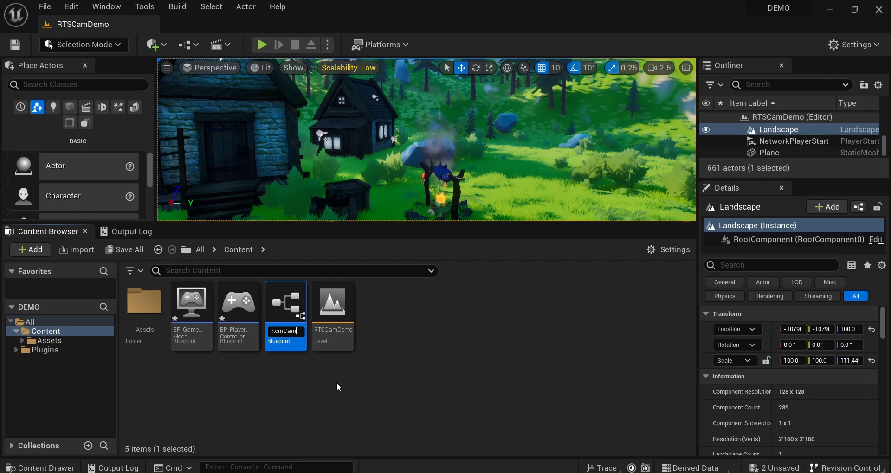
key(Return)
key(ctrl+shift+s)
click(264, 385)
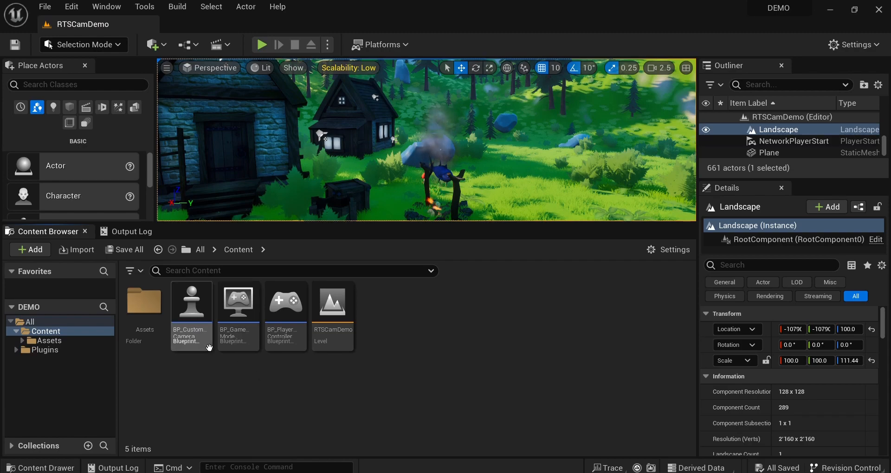
- Open the BP_GameMode blueprint and set its Player Controller Class to BP_PlayerController
double_click(234, 335)
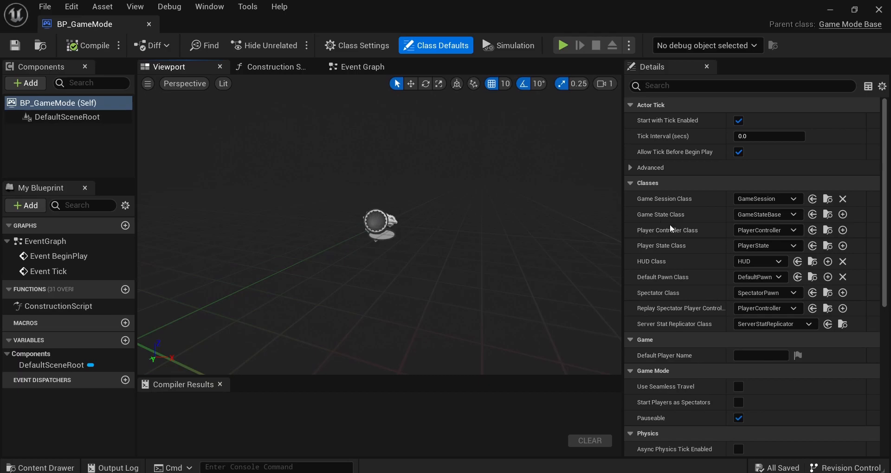
click(767, 230)
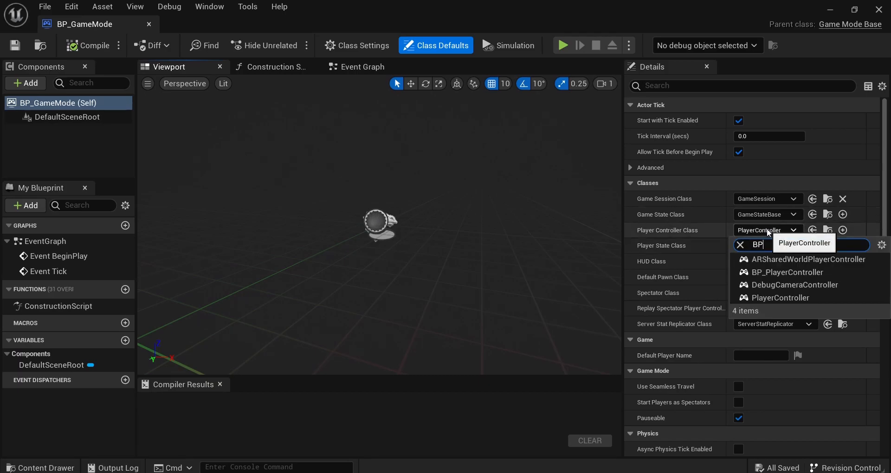
text(BP_)
click(768, 259)
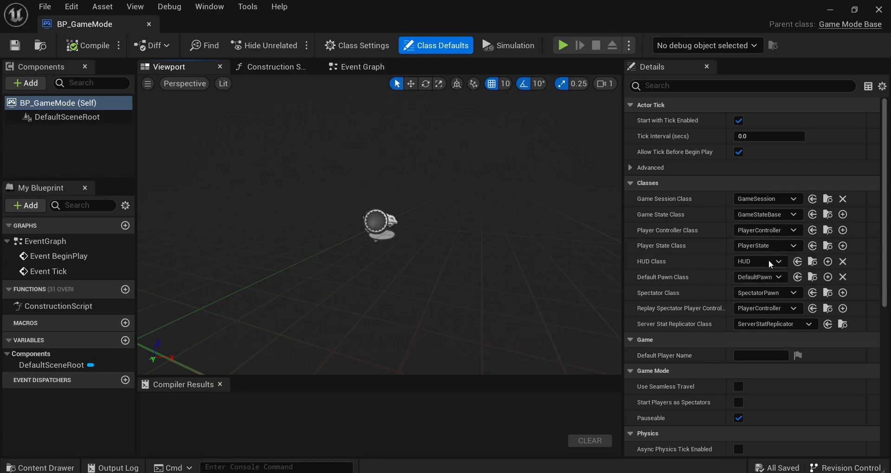
- Set the Default Pawn Class of BP_GameMode to BP_CustomCamera
click(754, 280)
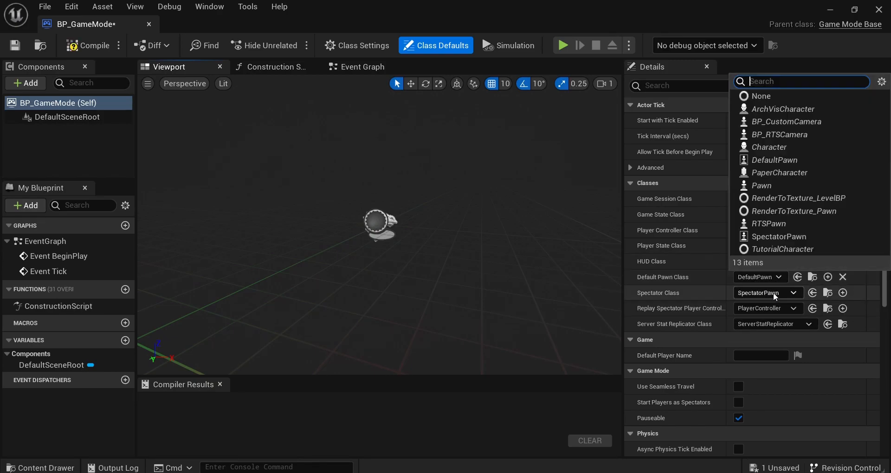
text(Cust)
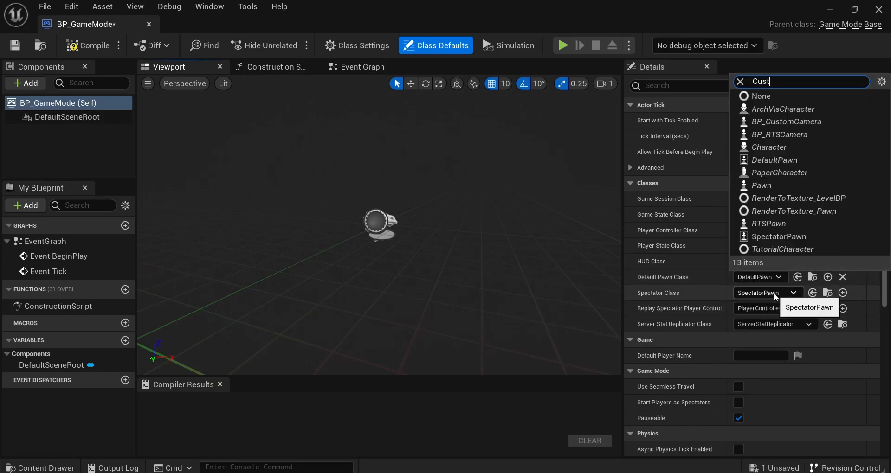
text(omPawm)
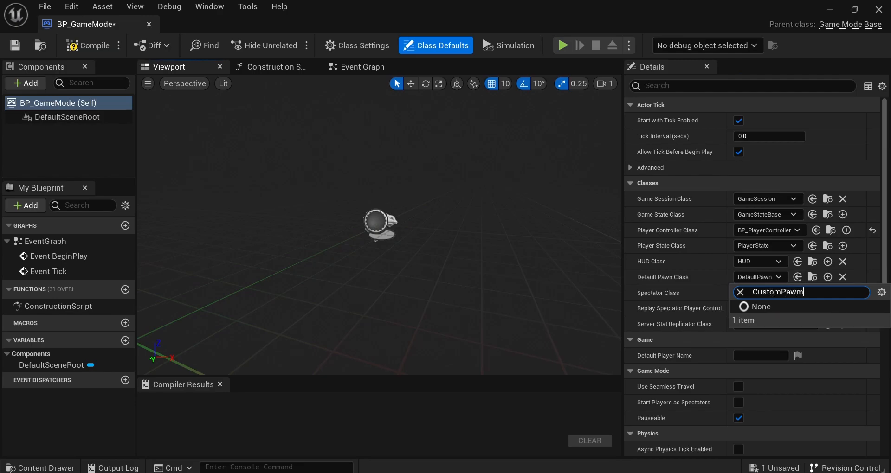
key(BackSpace)
key(BackSpace)
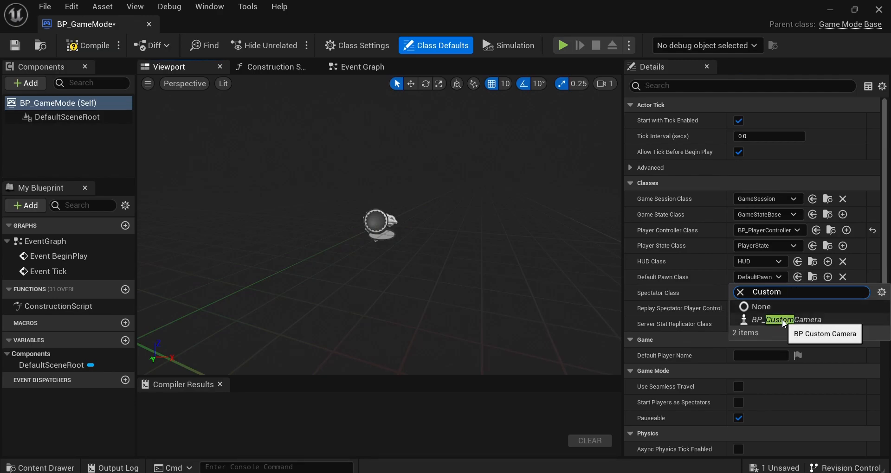
click(782, 319)
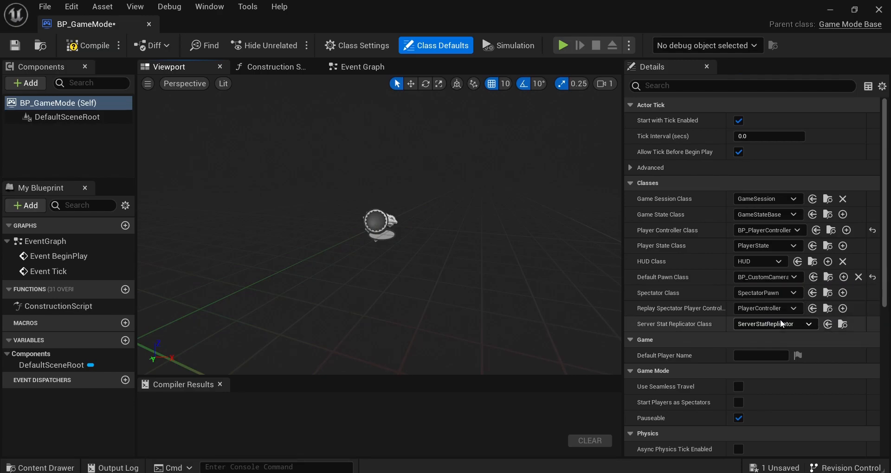
- Compile and save the BP_GameMode blueprint and close its editor
click(90, 50)
click(16, 46)
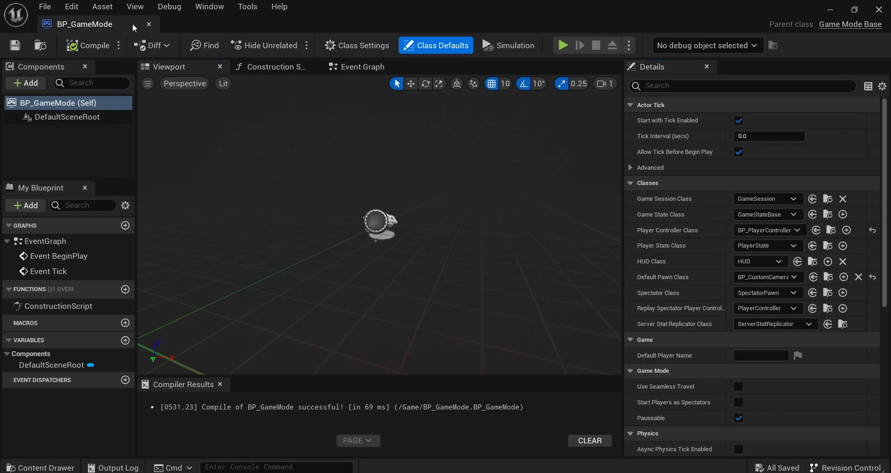
click(149, 24)
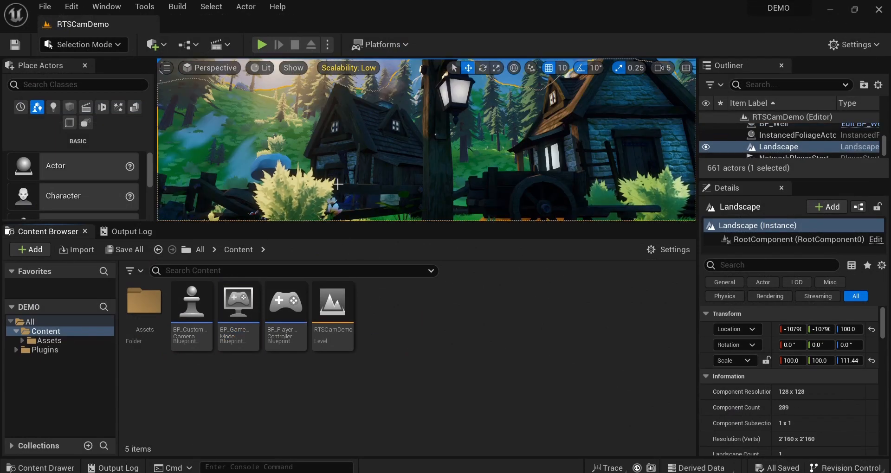
- Set the project's game mode to BP_GameMode and save the level
click(187, 45)
mouse_move(255, 103)
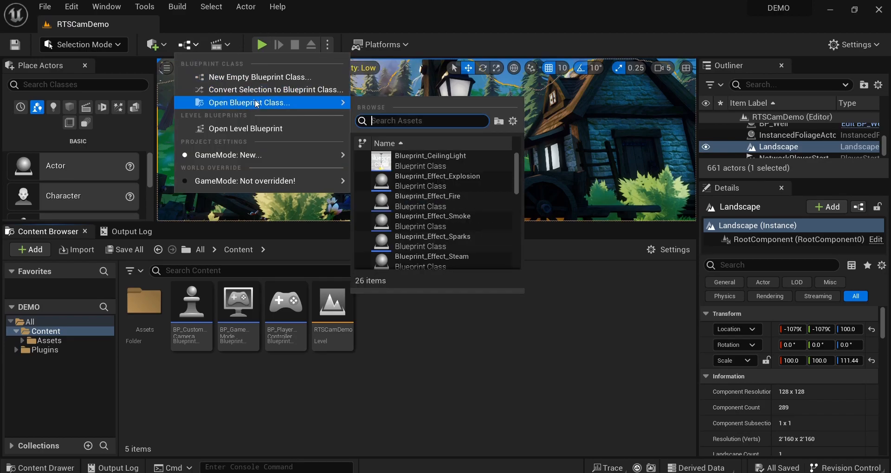
mouse_move(260, 155)
mouse_move(417, 173)
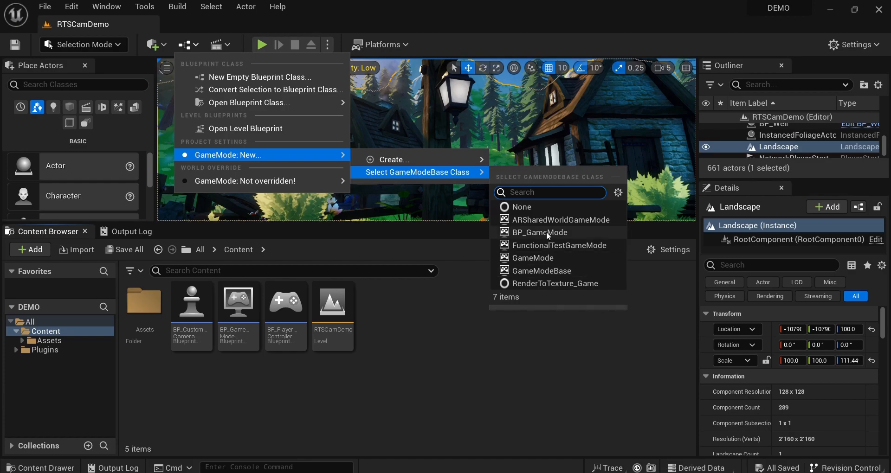
click(530, 232)
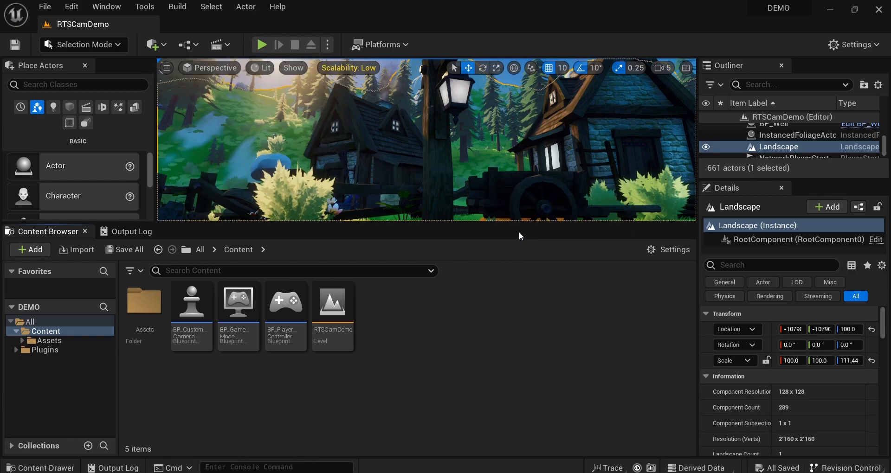
click(14, 45)
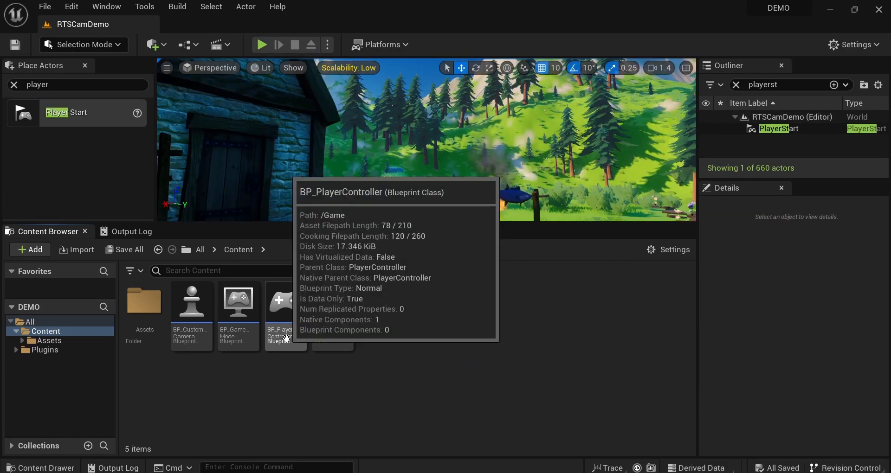
- Enable Show Mouse Cursor in the BP_PlayerController blueprint, then compile, save and close it
double_click(285, 336)
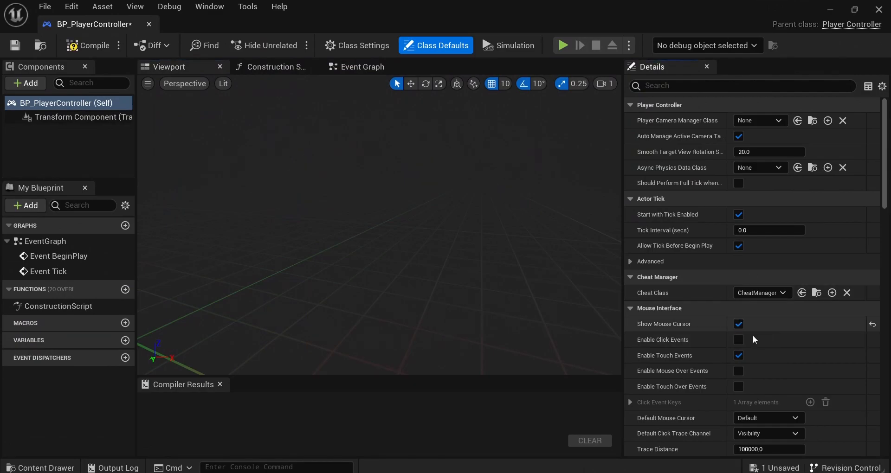
click(74, 45)
click(16, 45)
click(148, 24)
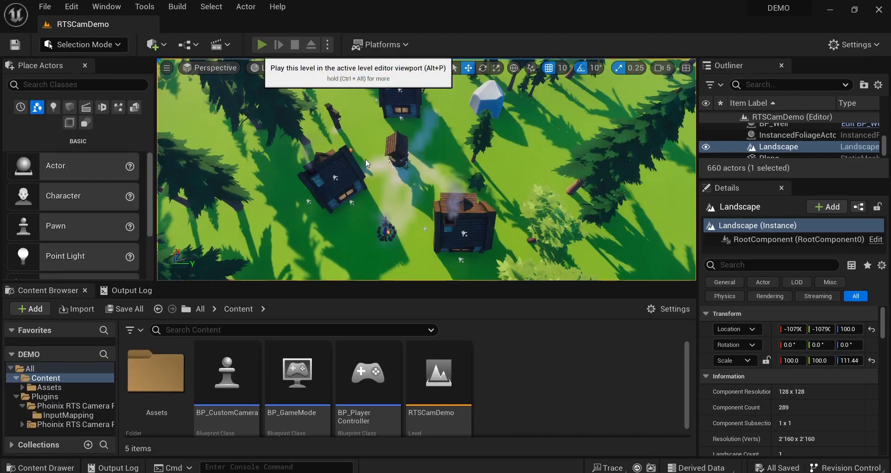
- Play the level in full screen and test moving the RTS camera forward, backward and sideways
key(alt+p)
key(F11)
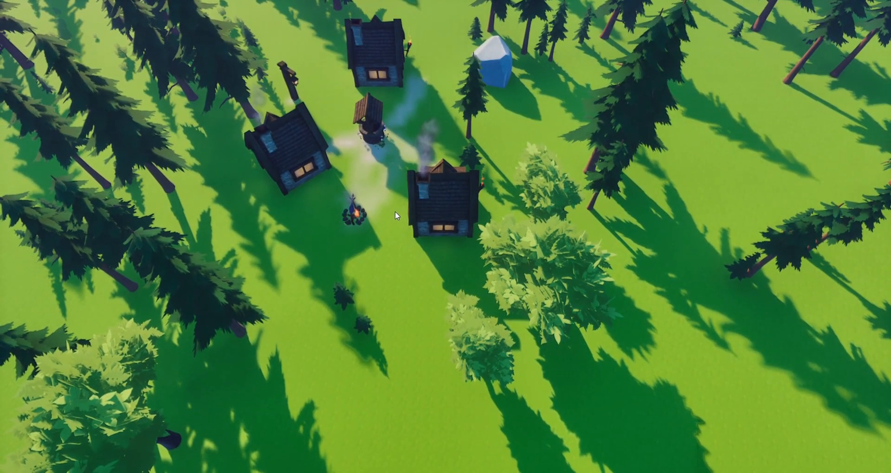
key(w)
key(s)
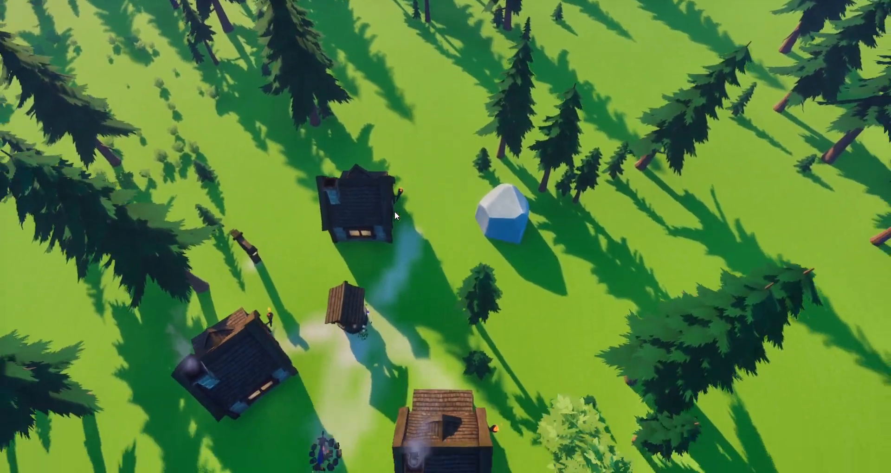
key(a)
key(d)
key(w)
key(d)
key(a)
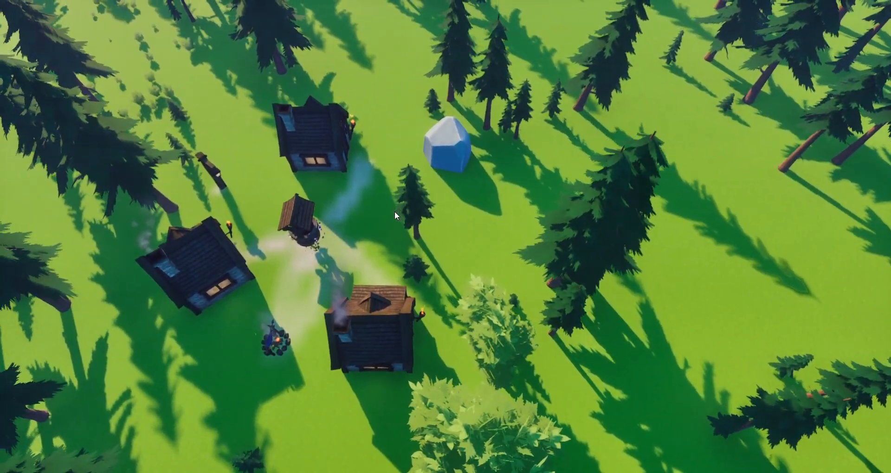
- Test zooming the RTS camera in and out over the village
scroll(332, 258, down, 3)
scroll(327, 246, up, 6)
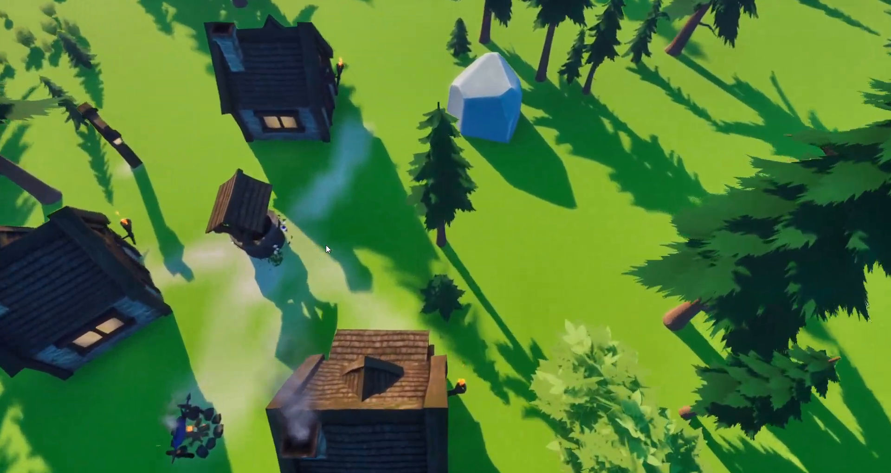
scroll(326, 246, down, 3)
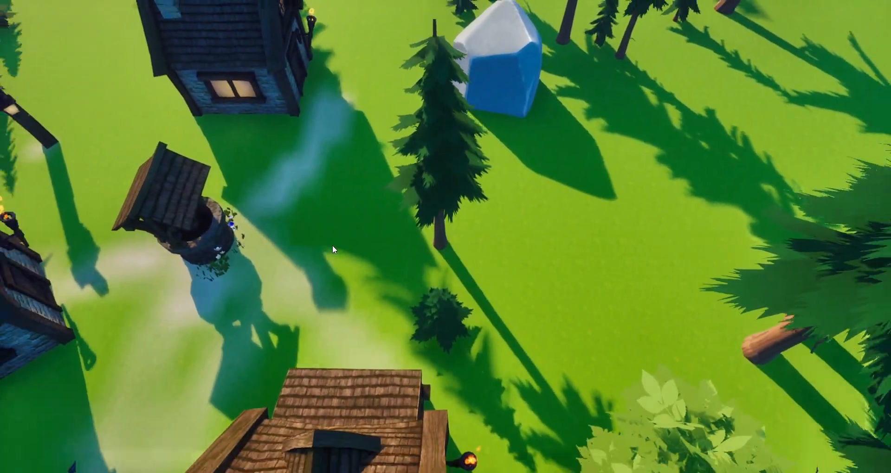
scroll(333, 247, up, 3)
scroll(332, 246, down, 2)
- Test rotating the RTS camera in both directions and end the play session
key(q)
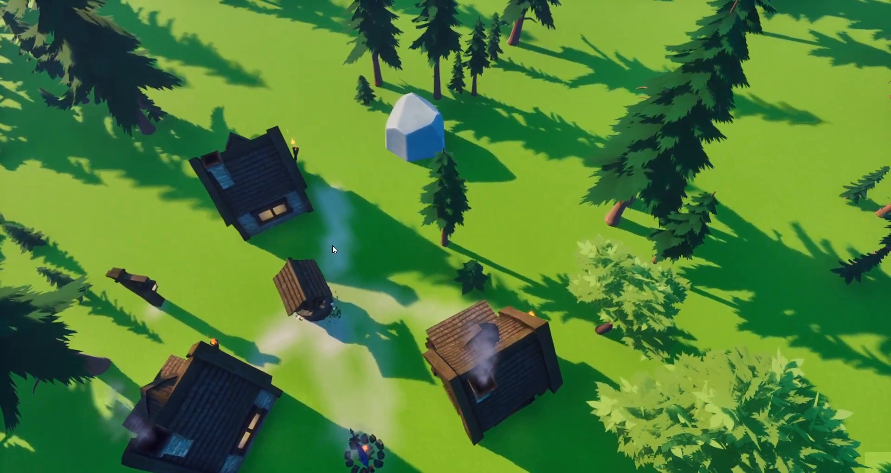
key(e)
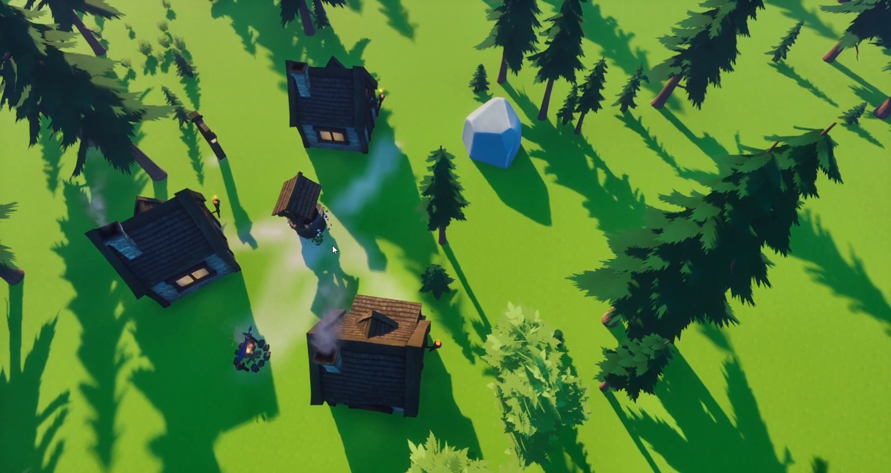
key(q)
key(e)
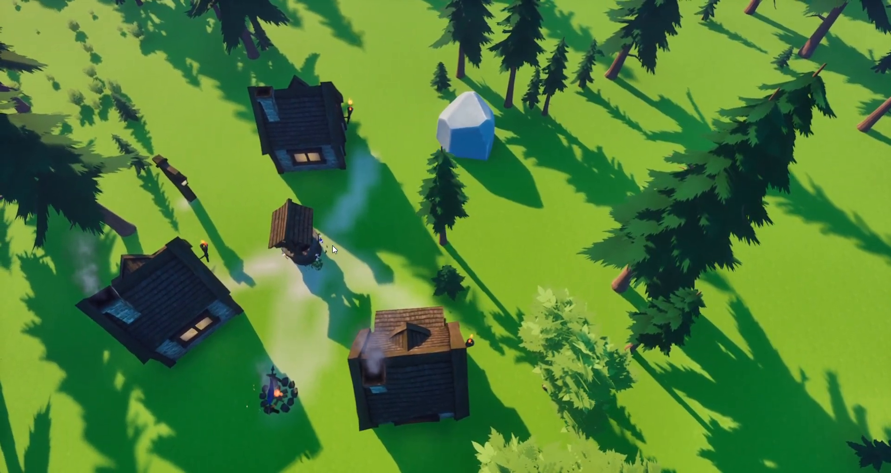
key(Escape)
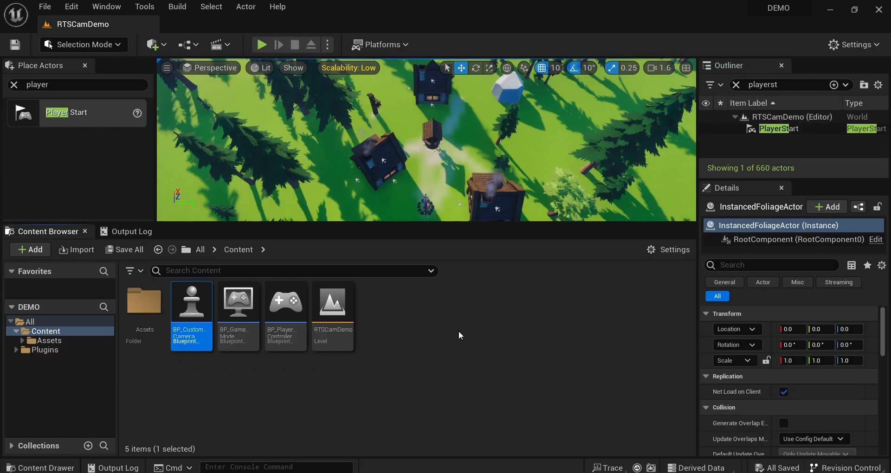
- Set Movement Smoothness of the BP_CustomCamera blueprint to 2, then compile, save and close it
click(464, 334)
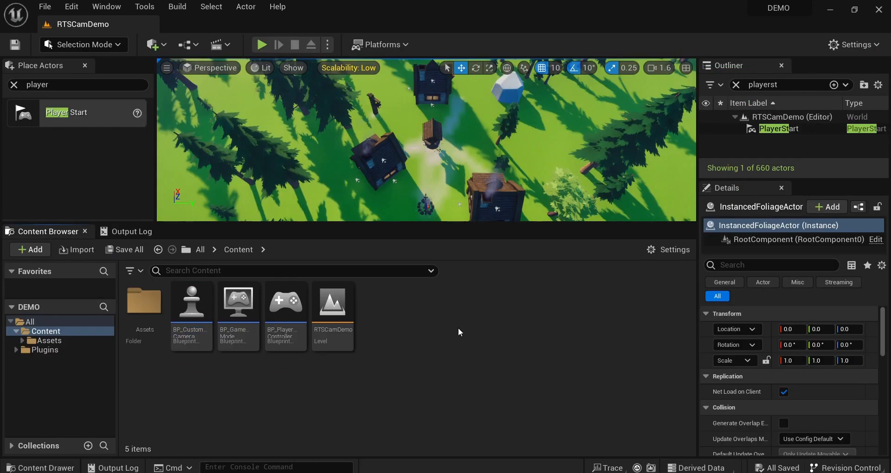
double_click(192, 317)
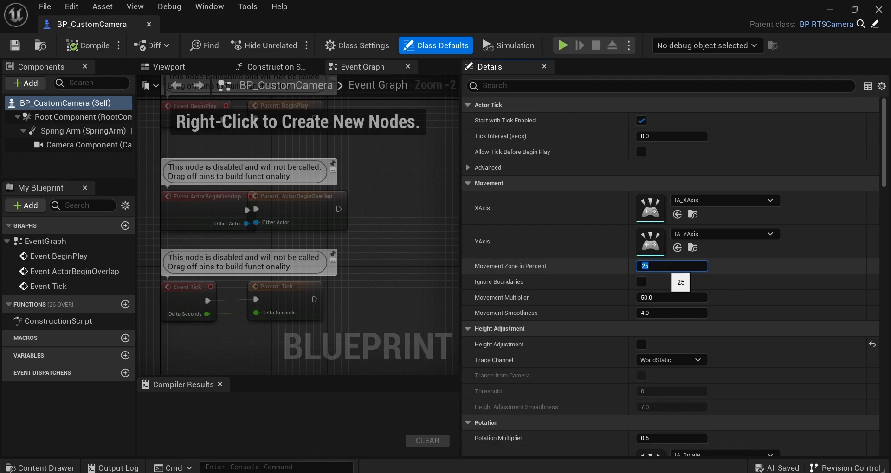
click(590, 282)
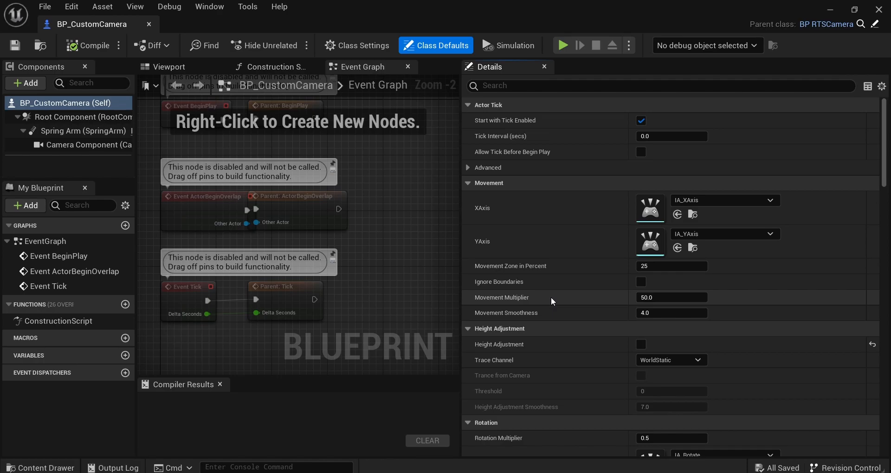
click(665, 317)
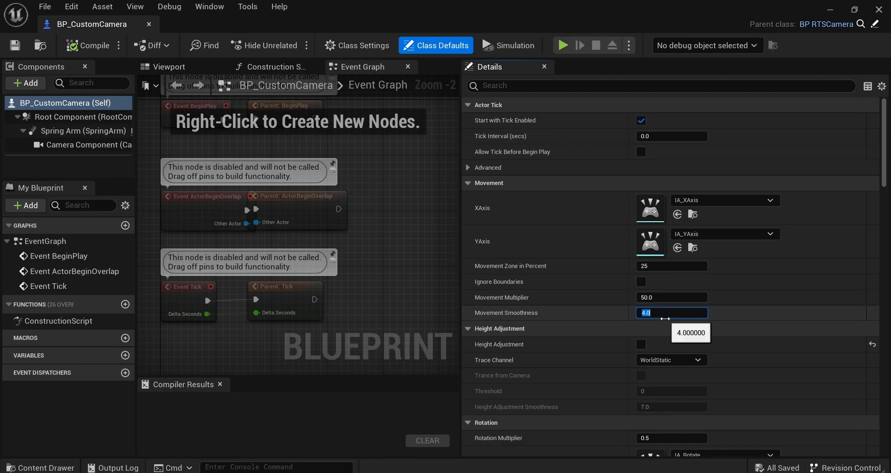
text(2)
key(Return)
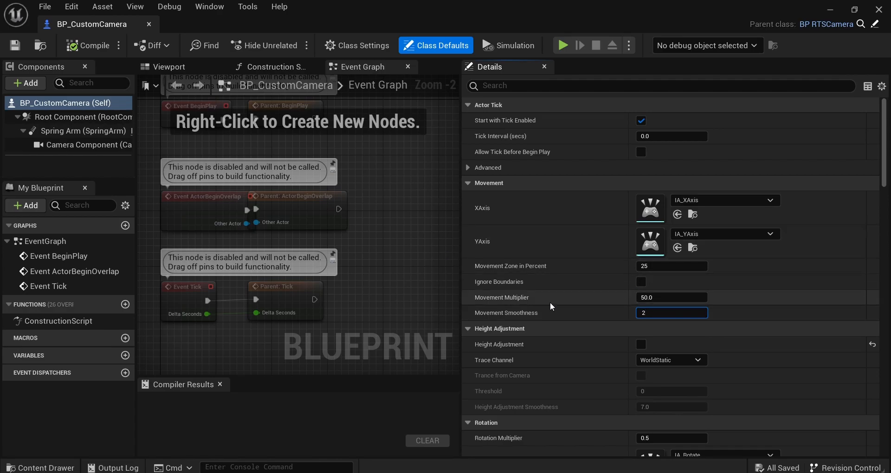
click(95, 47)
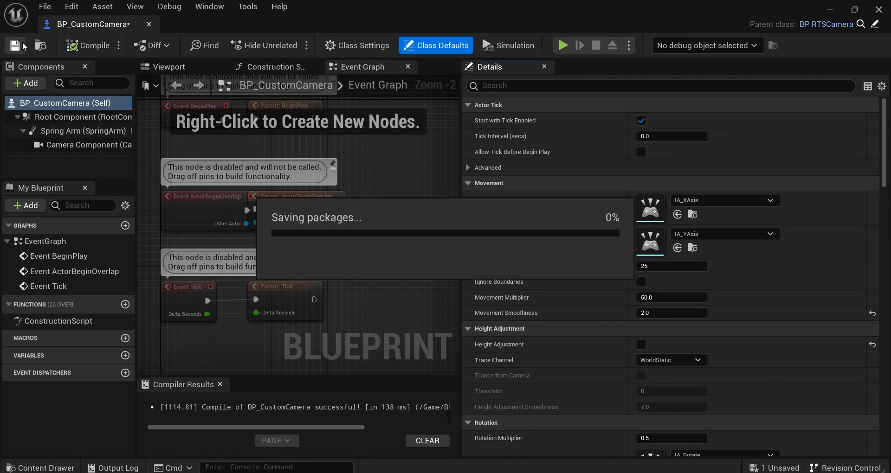
click(148, 24)
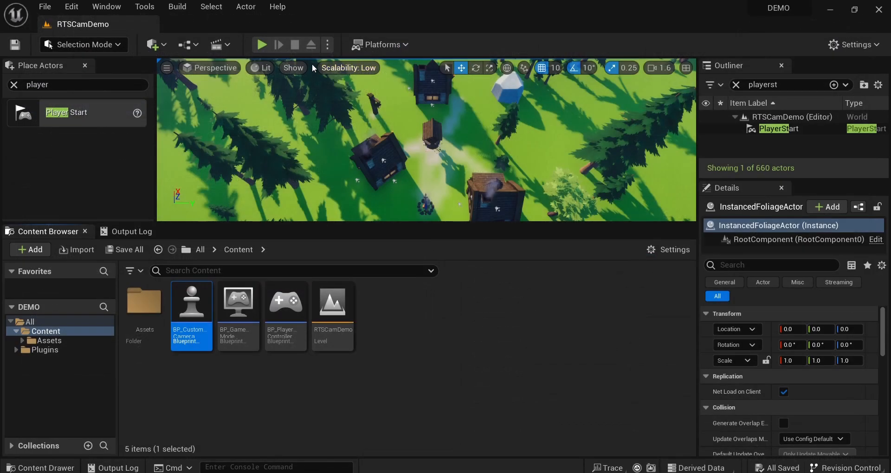
- Play the level in full screen to test the camera's forward and backward movement with the new smoothness
click(387, 149)
key(F11)
key(w)
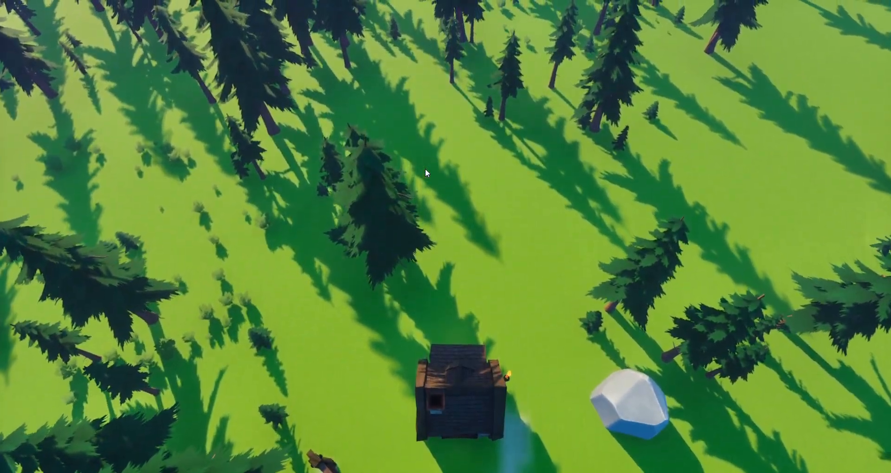
key(s)
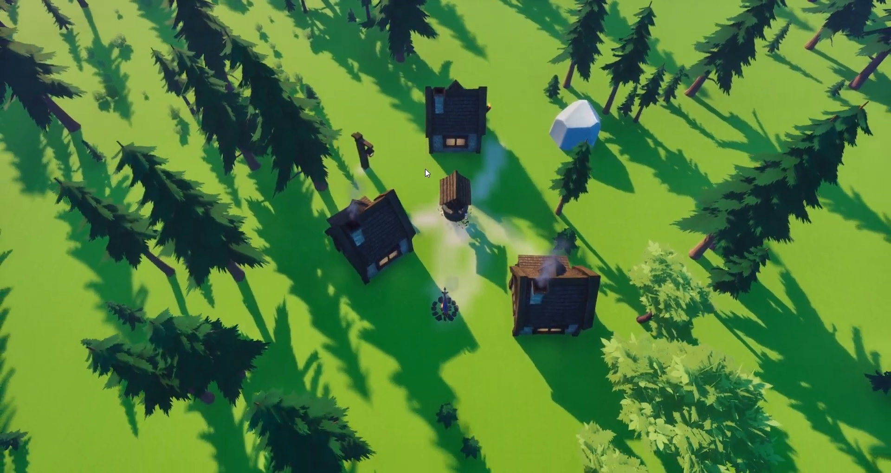
key(F11)
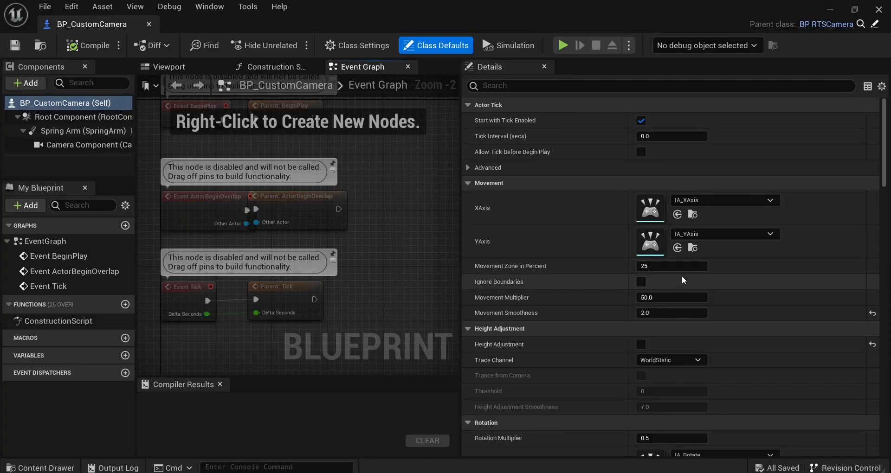
- Set Max Spring Arm in the Zoom settings of the BP_CustomCamera blueprint to 20000
scroll(680, 283, down, 4)
scroll(693, 303, down, 2)
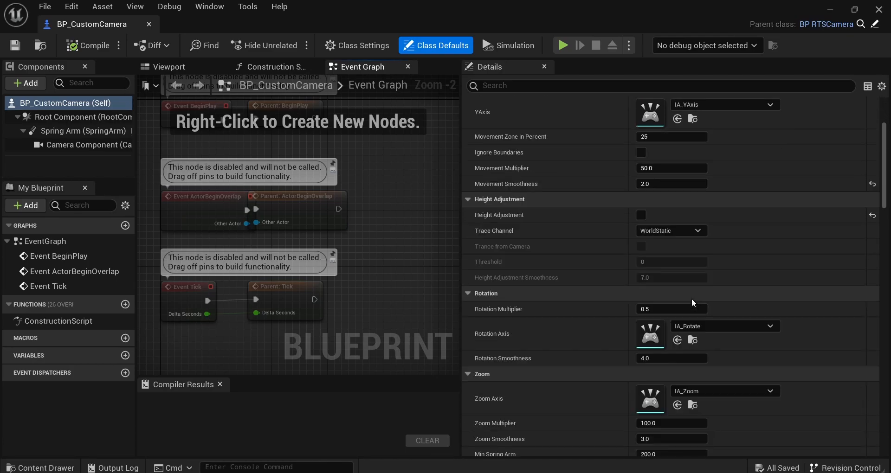
scroll(637, 304, down, 4)
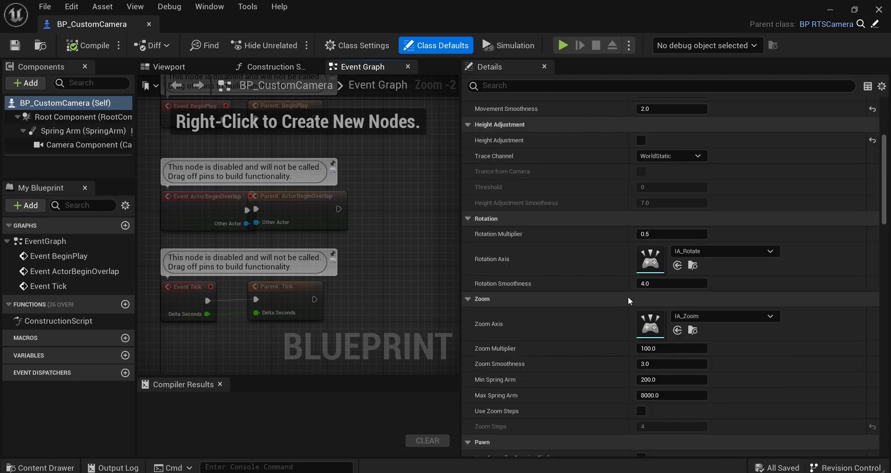
mouse_move(498, 238)
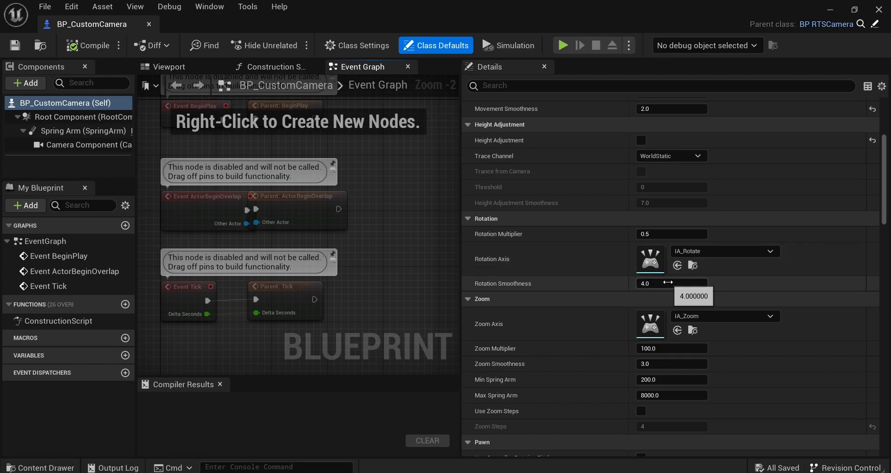
mouse_move(640, 283)
scroll(639, 284, down, 3)
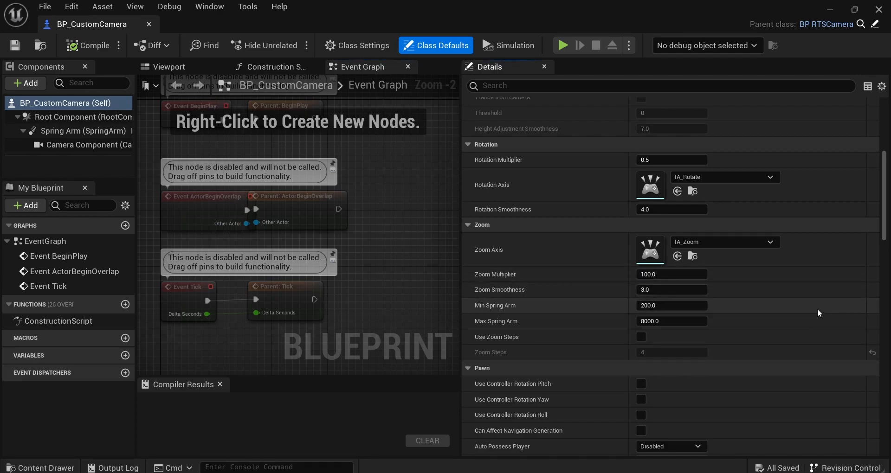
scroll(818, 309, down, 2)
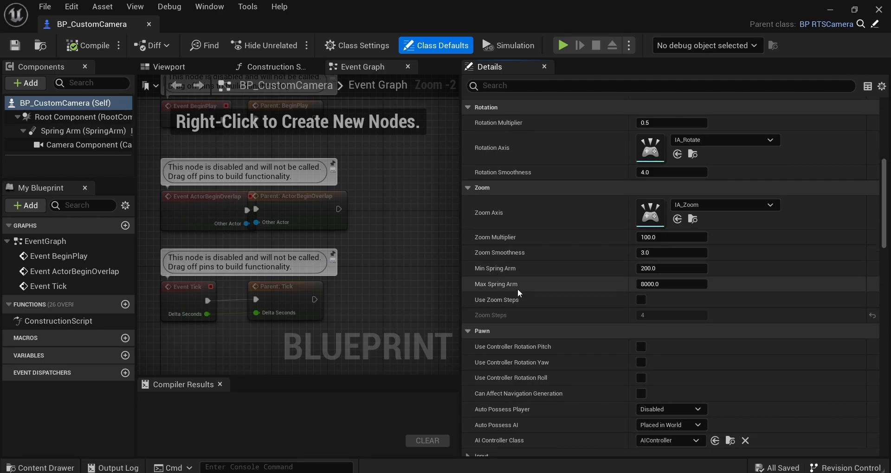
click(640, 284)
text(20000)
key(Return)
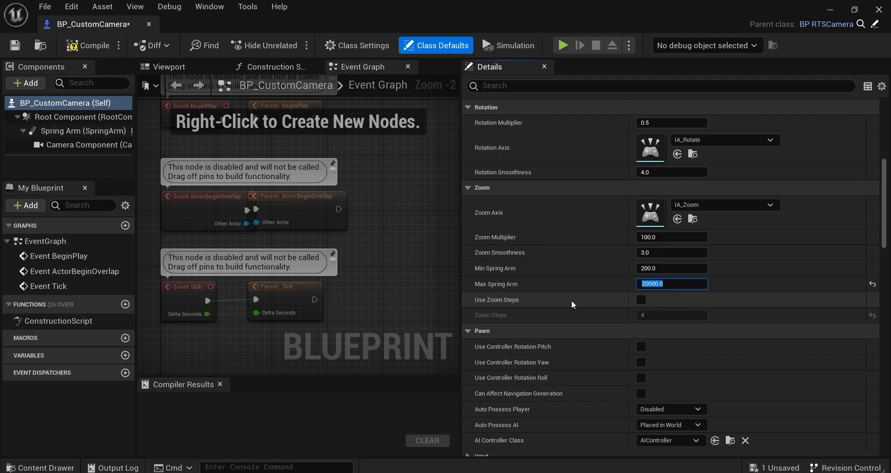
- Enable Use Zoom Steps for BP_CustomCamera, then compile, save and close the blueprint
click(642, 300)
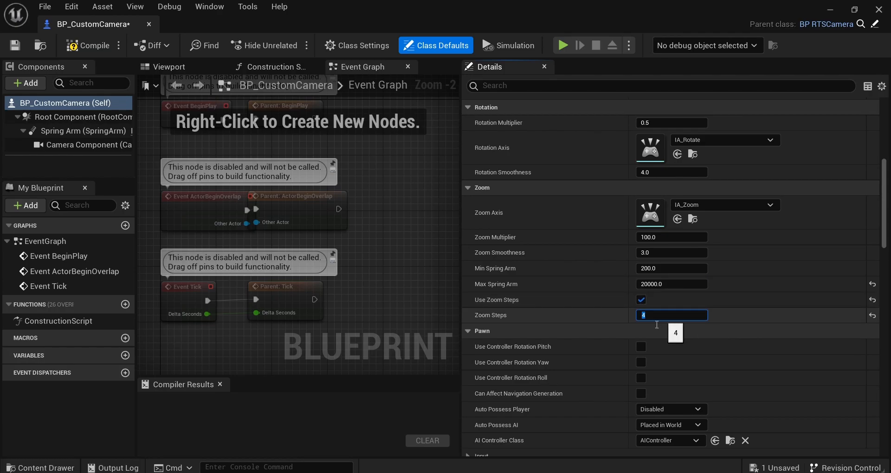
click(88, 45)
click(15, 44)
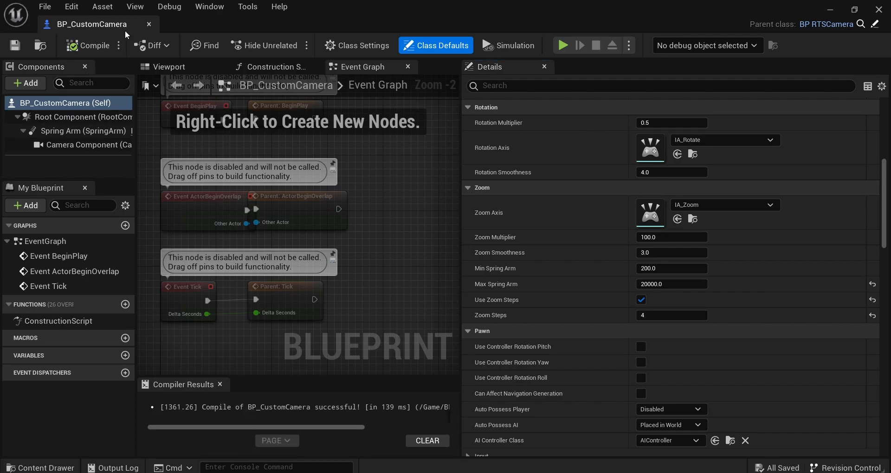
click(148, 24)
- Play the level in full screen and zoom in and out to test the camera's stepped zoom
click(261, 45)
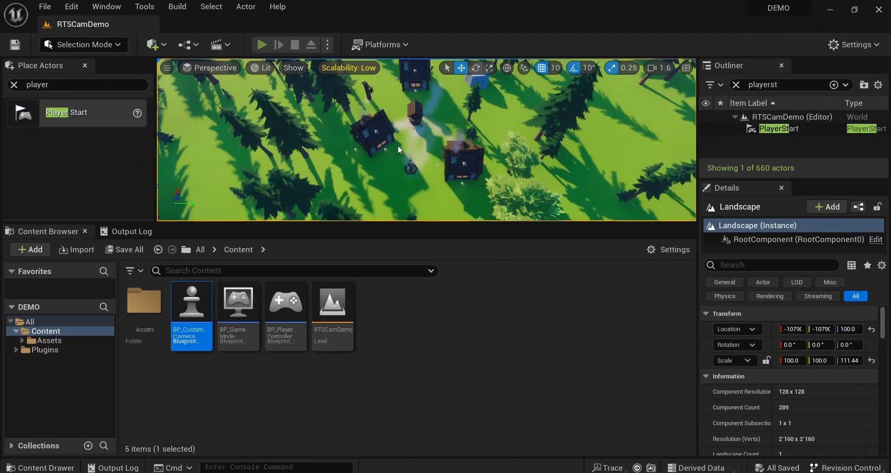
key(F11)
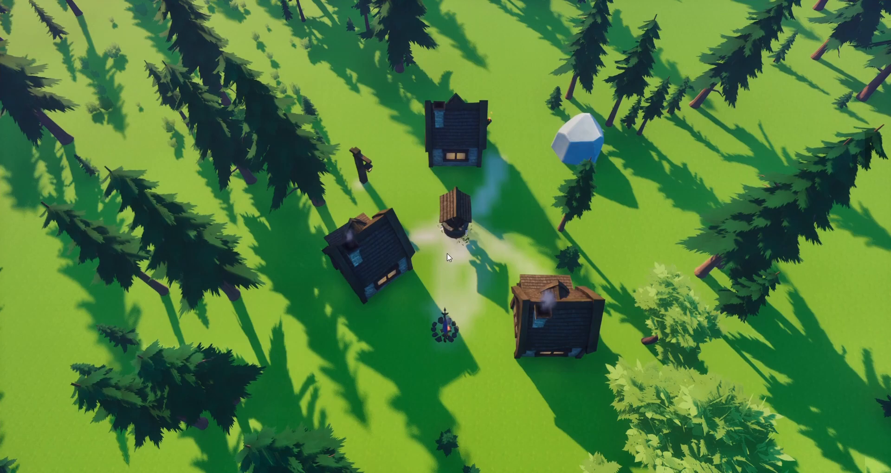
scroll(447, 253, up, 5)
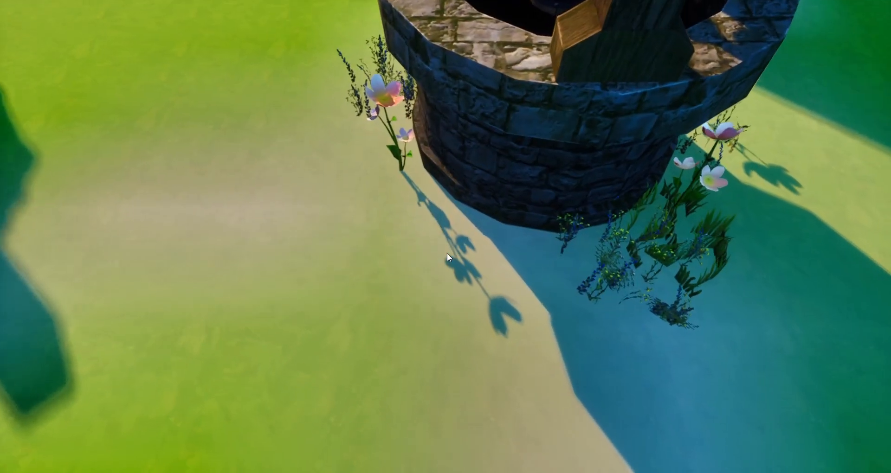
scroll(447, 254, down, 8)
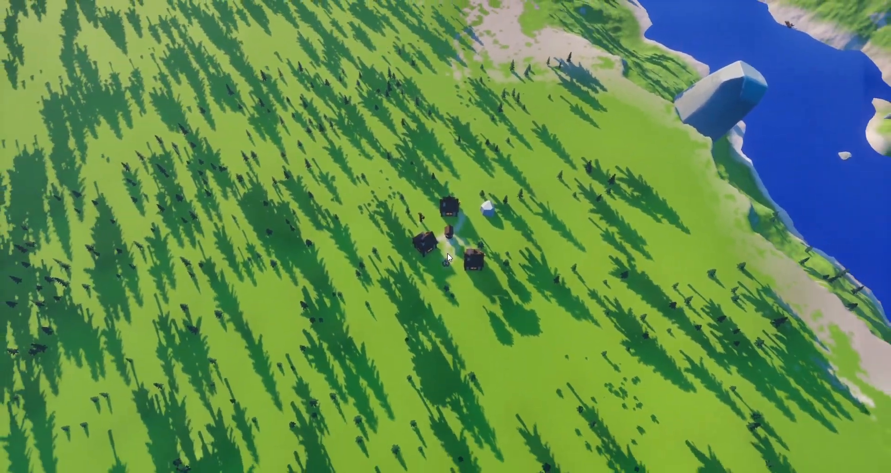
scroll(448, 258, up, 5)
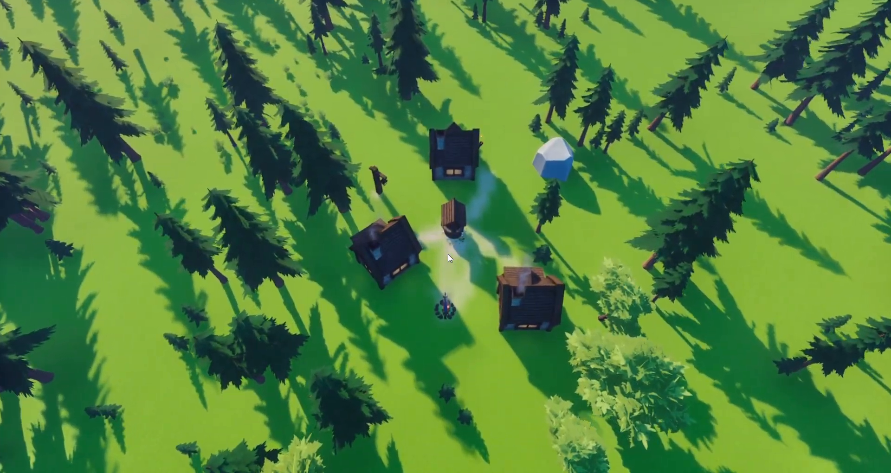
key(Escape)
- Disable Use Zoom Steps in the BP_CustomCamera blueprint, then compile, save and close it
double_click(207, 317)
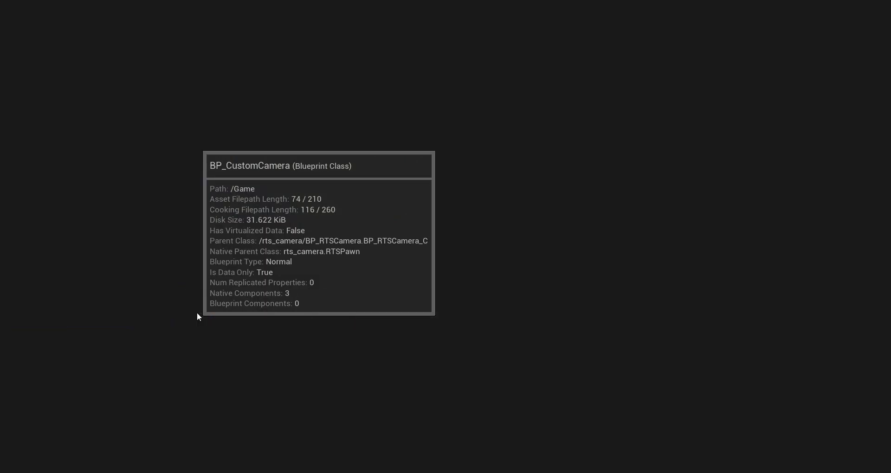
click(696, 313)
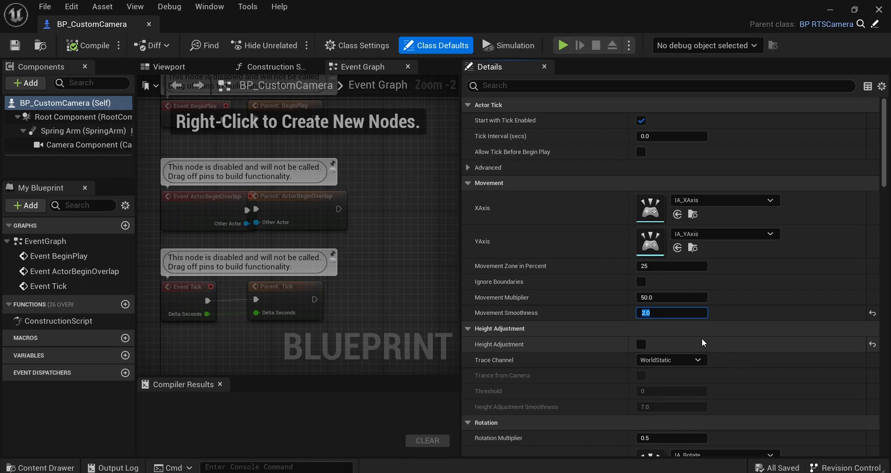
scroll(699, 337, down, 5)
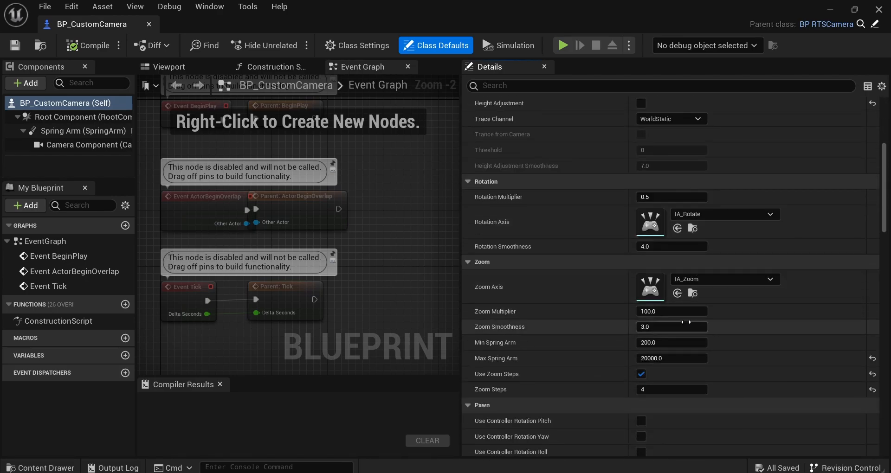
click(641, 374)
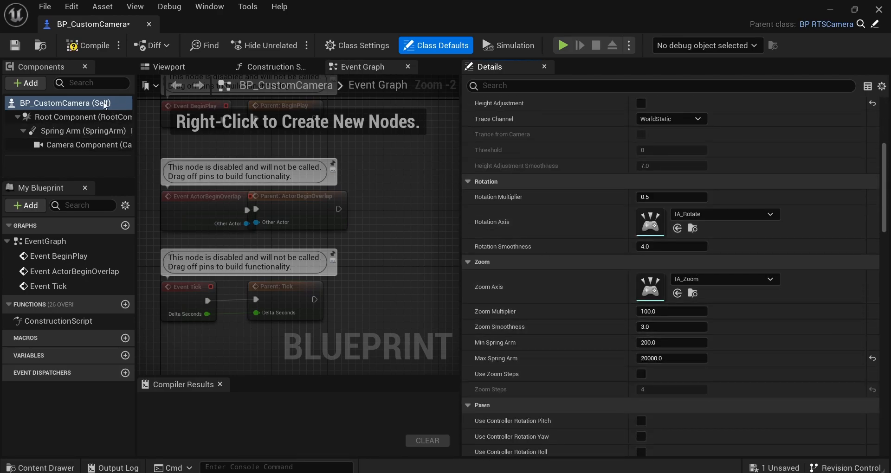
click(72, 47)
click(15, 45)
click(149, 23)
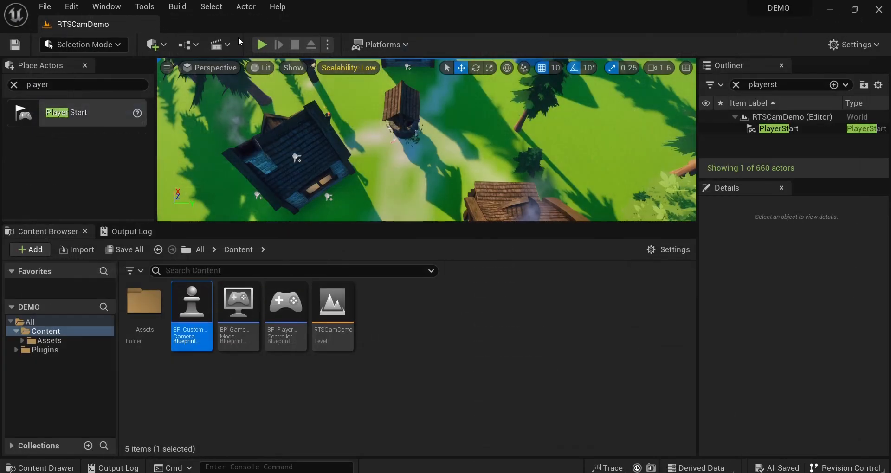
- Play the level in full screen and test zooming in and out without zoom steps
click(261, 44)
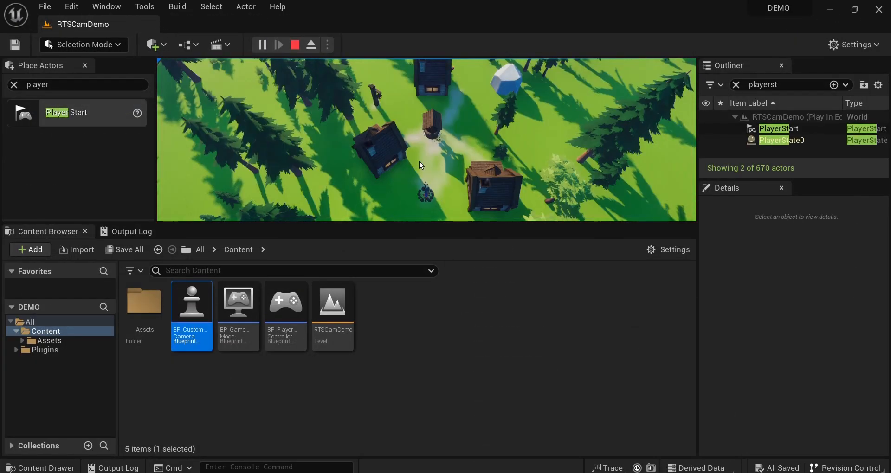
key(F11)
scroll(421, 262, up, 5)
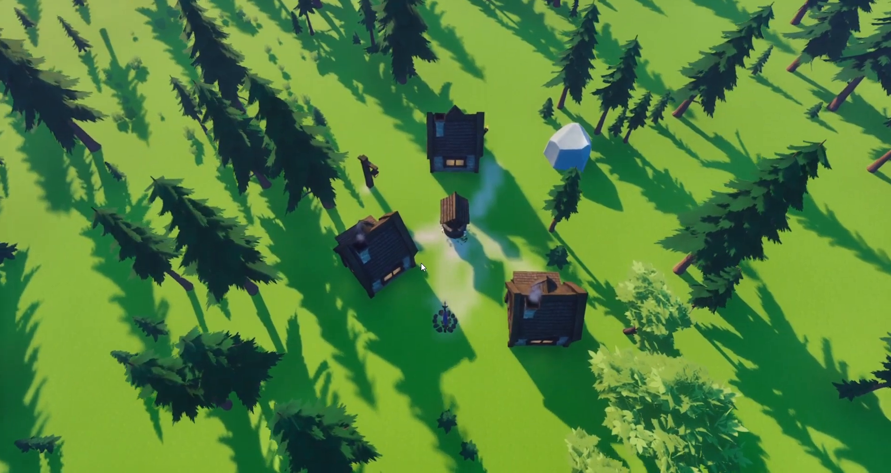
scroll(422, 264, down, 7)
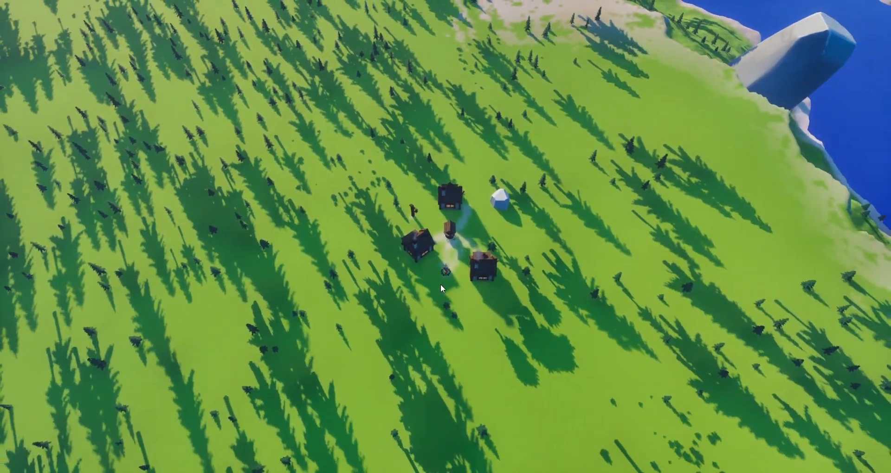
scroll(441, 282, up, 5)
scroll(432, 291, down, 3)
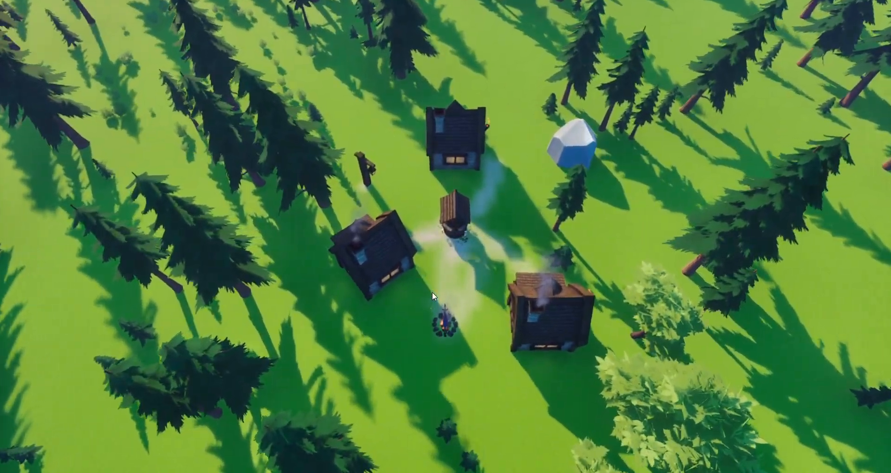
key(F11)
key(Escape)
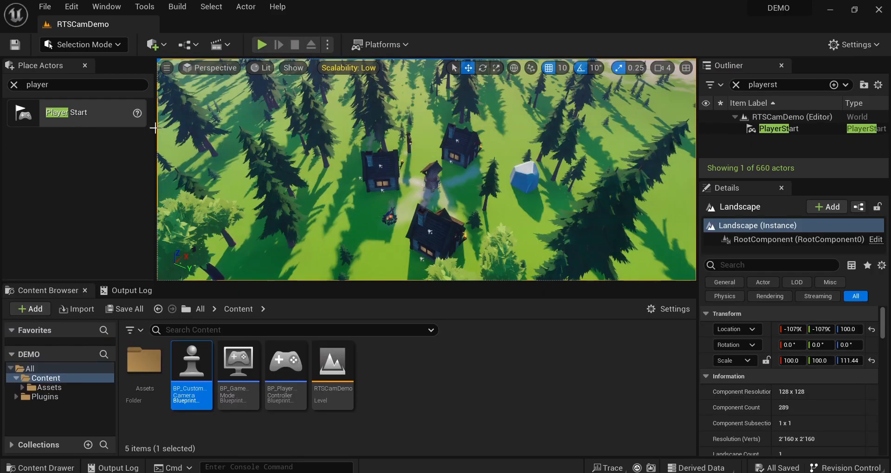
- Create a new collision trace channel named RTSCamera with default response Ignore in the project settings
click(14, 85)
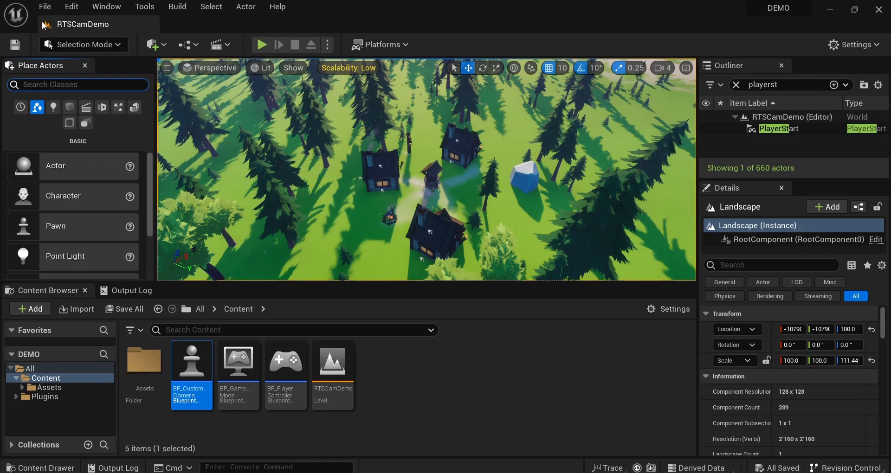
click(71, 9)
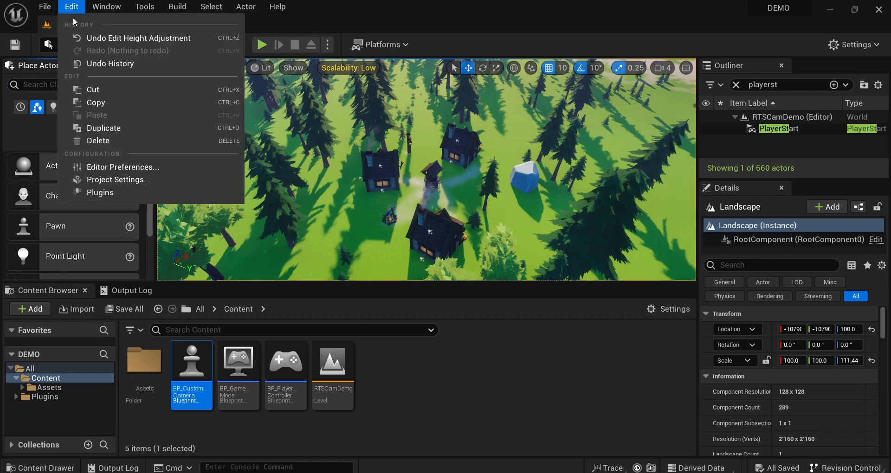
click(118, 179)
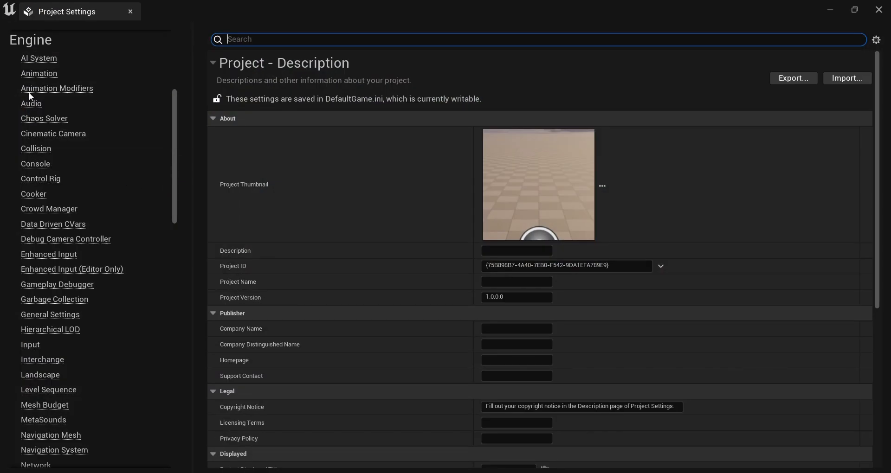
click(37, 149)
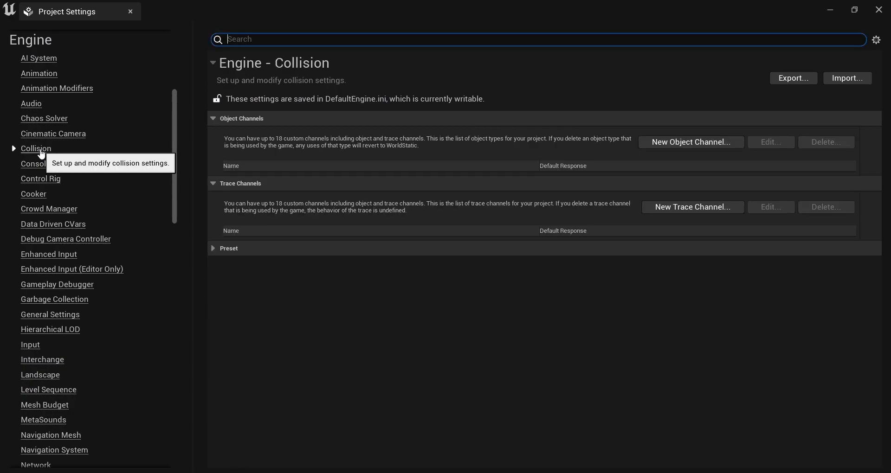
click(691, 208)
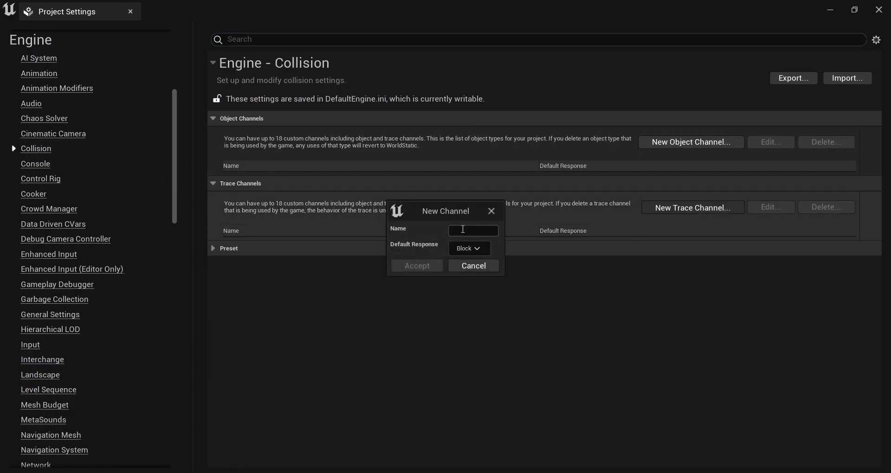
text(RTSCamera)
click(469, 248)
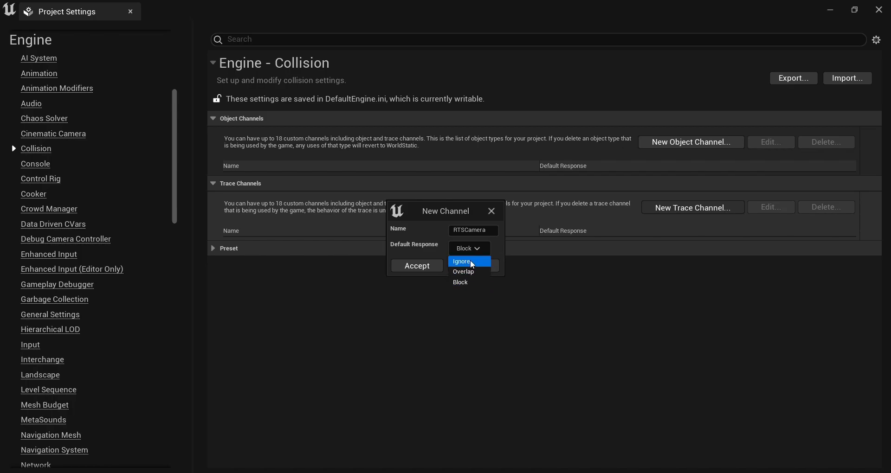
click(470, 262)
click(422, 267)
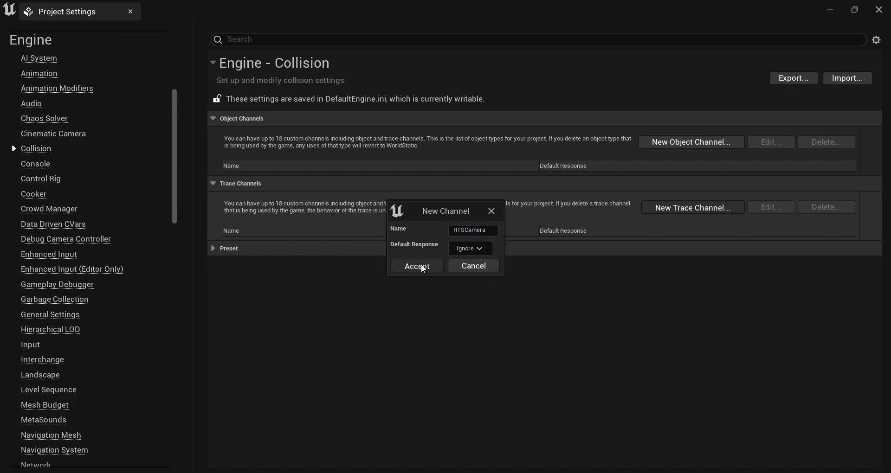
click(873, 13)
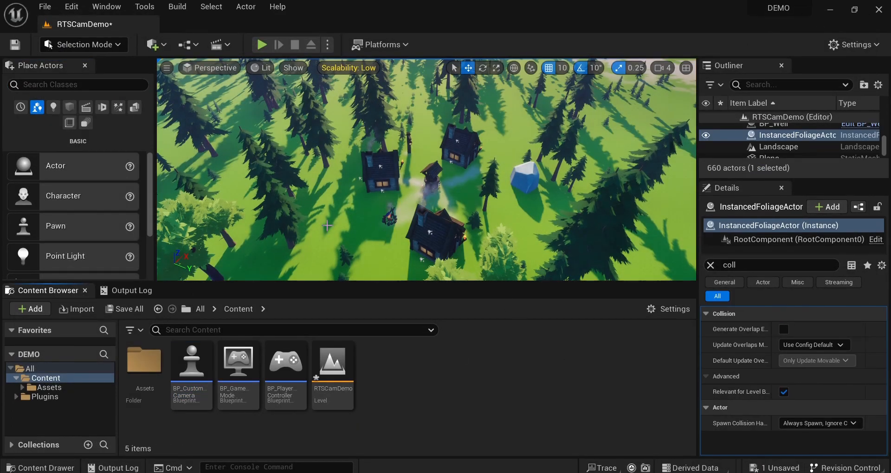
- Set the Landscape actor's collision response to the RTSCamera trace channel to Block
click(328, 199)
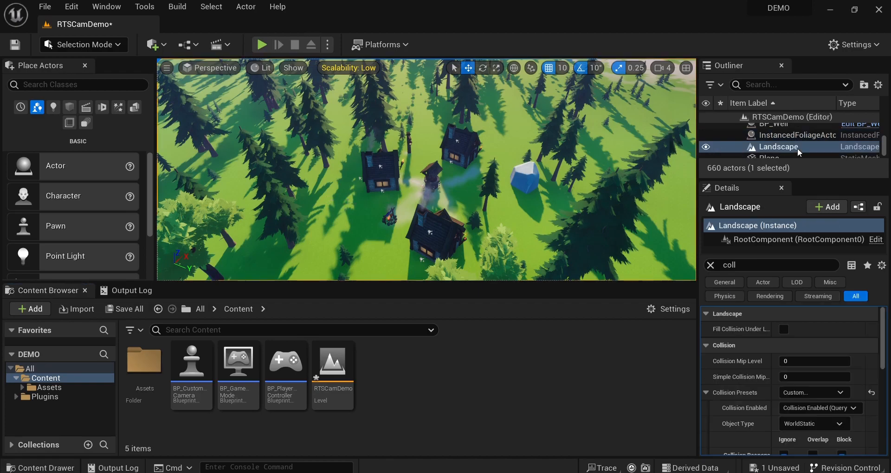
click(791, 135)
click(784, 146)
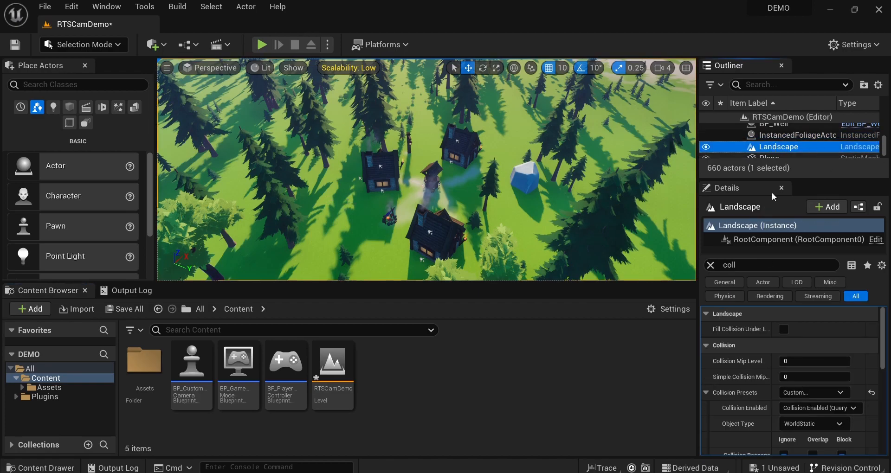
click(748, 226)
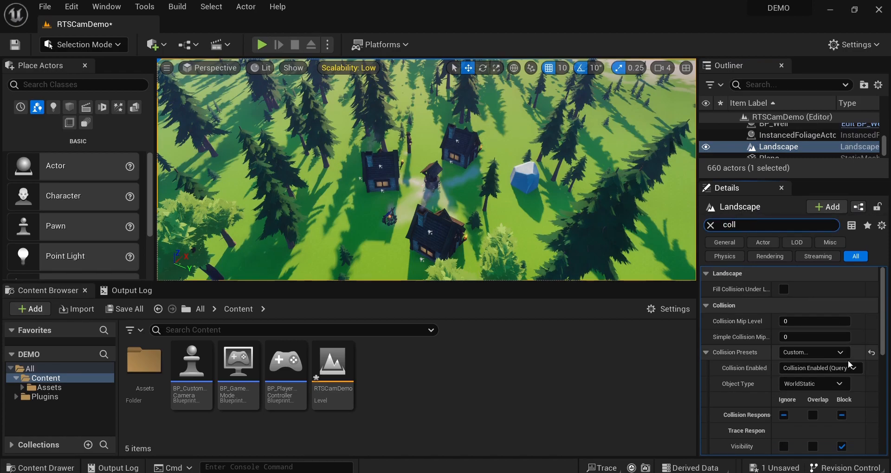
scroll(842, 363, down, 5)
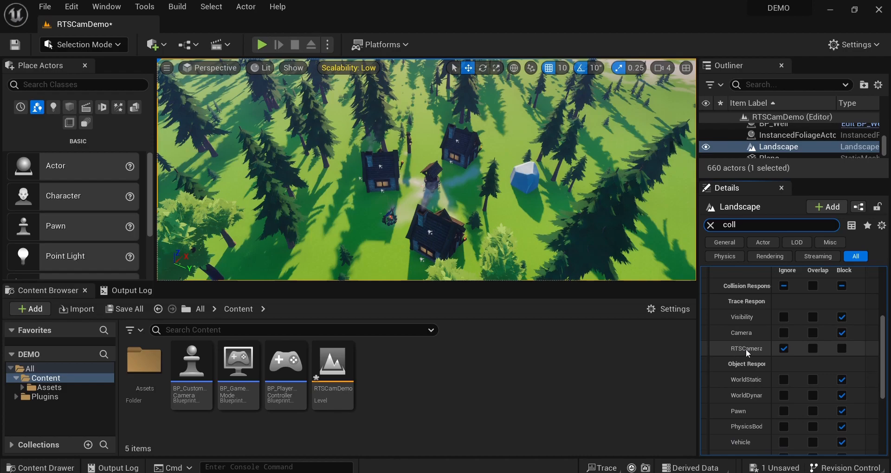
click(844, 348)
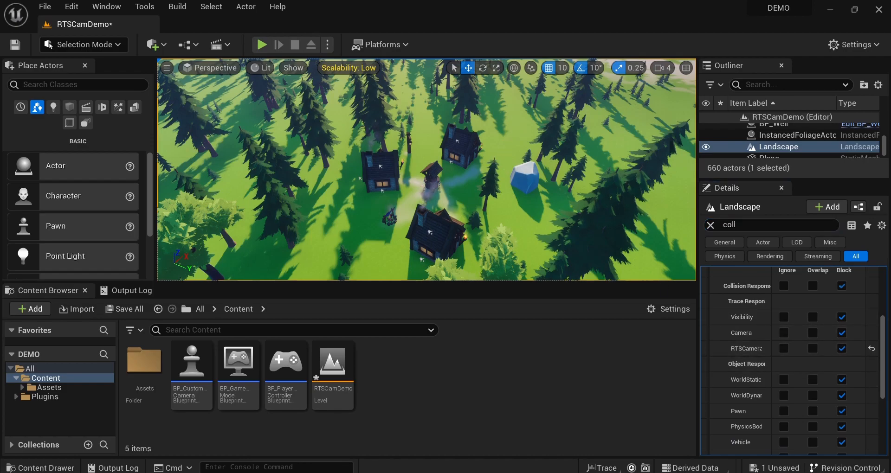
- Enable Height Adjustment in BP_CustomCamera with RTSCamera as its Trace Channel, then compile, save and close the blueprint
double_click(191, 373)
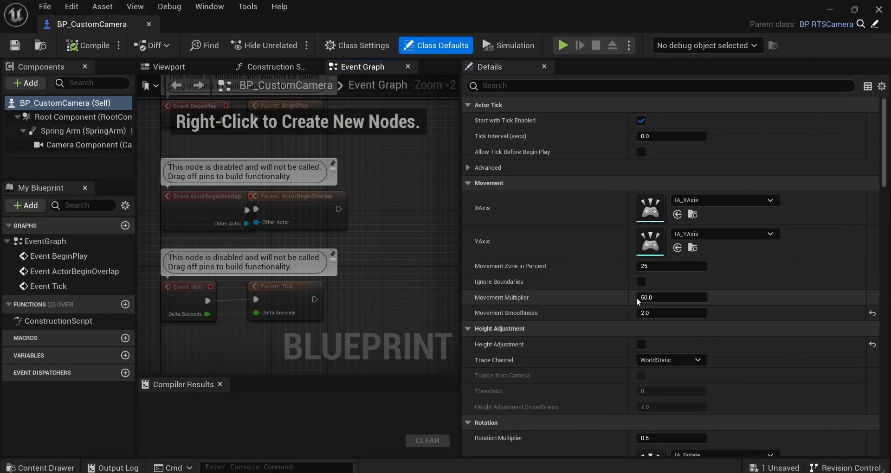
scroll(635, 298, down, 5)
click(641, 196)
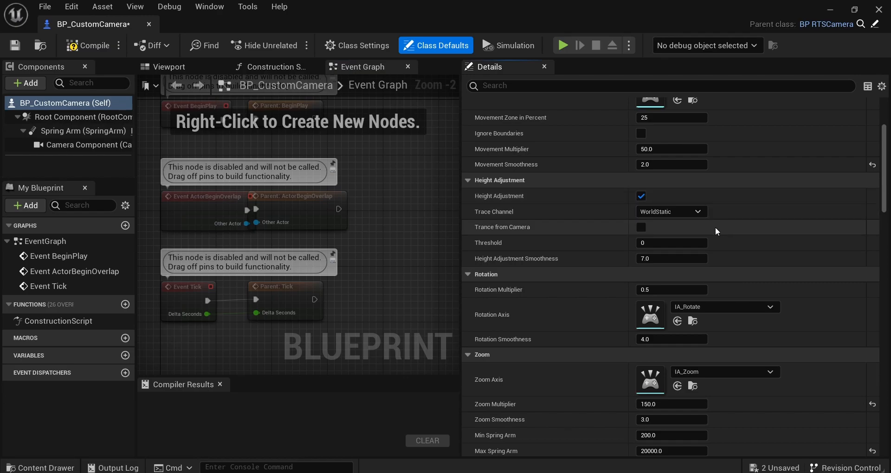
click(670, 212)
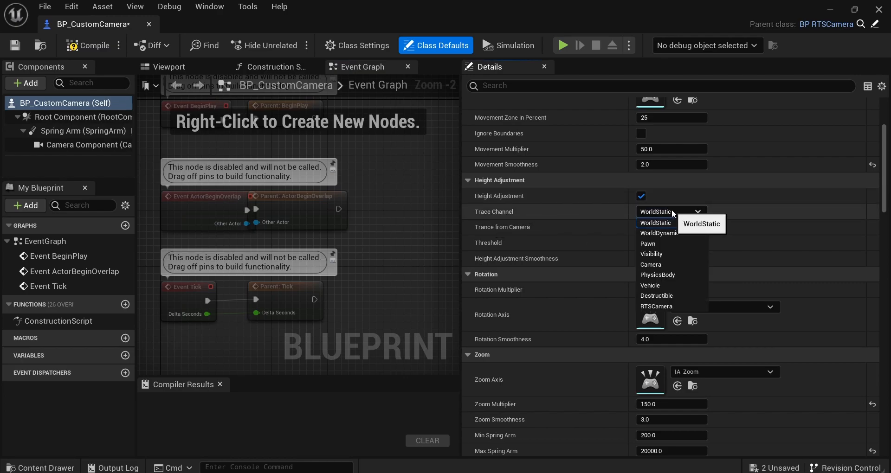
click(659, 305)
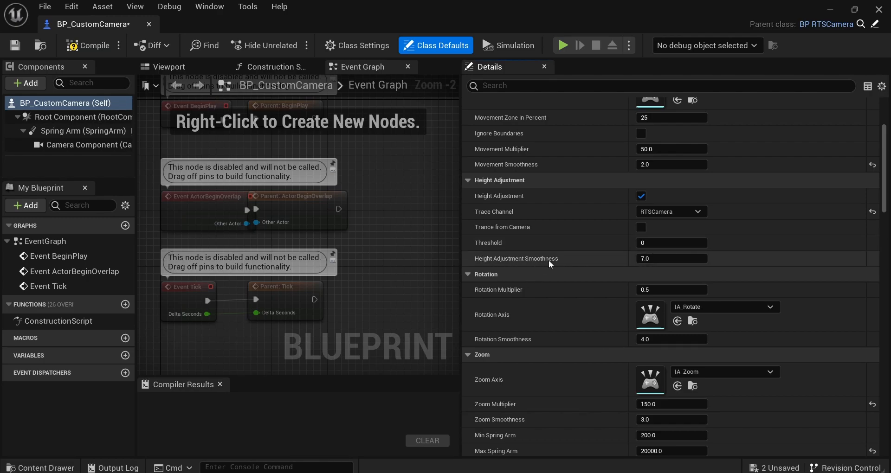
click(77, 46)
click(15, 45)
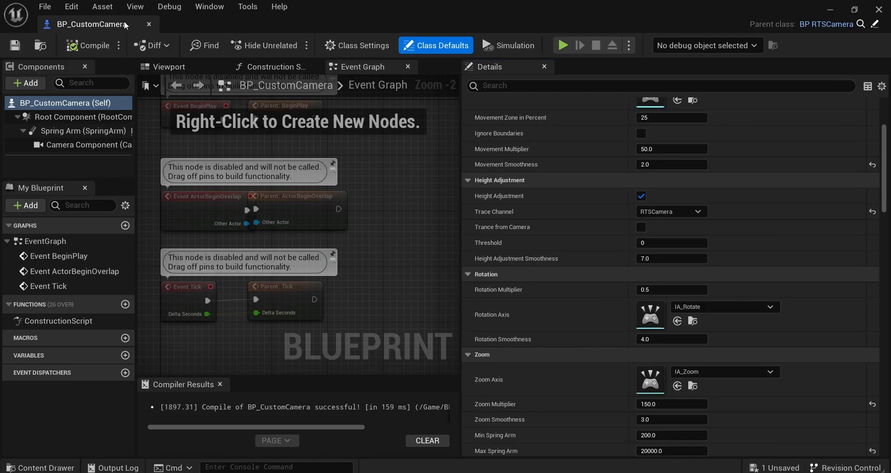
click(149, 24)
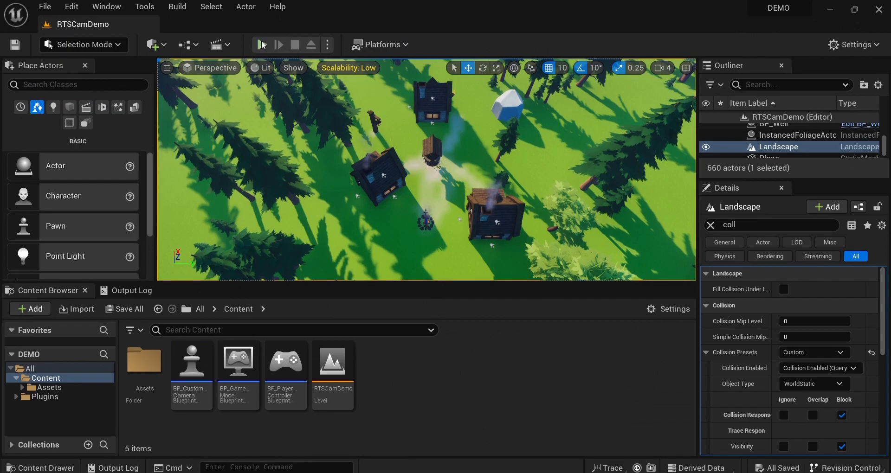
- Play the level in full screen and move the camera across the hills and water to test height adjustment
click(262, 45)
key(F11)
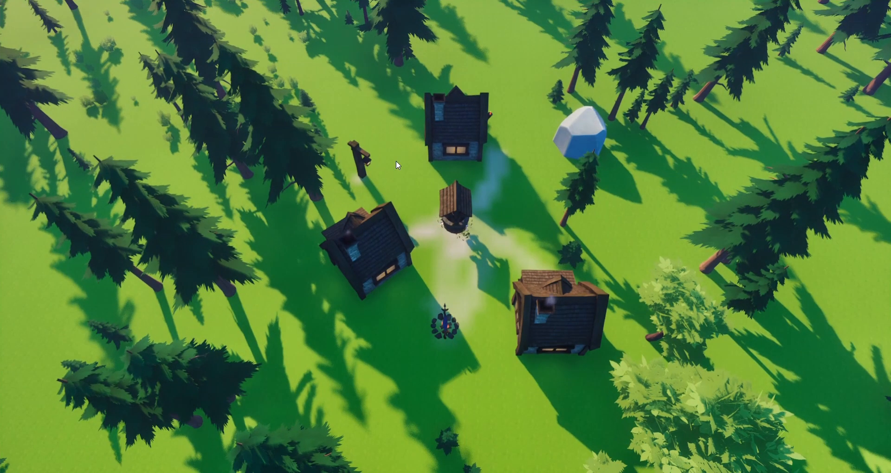
key(w)
key(d)
key(e)
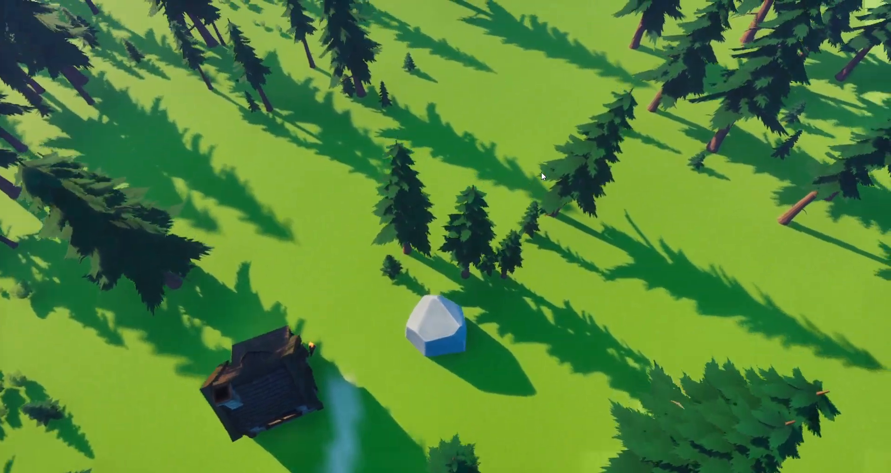
key(w)
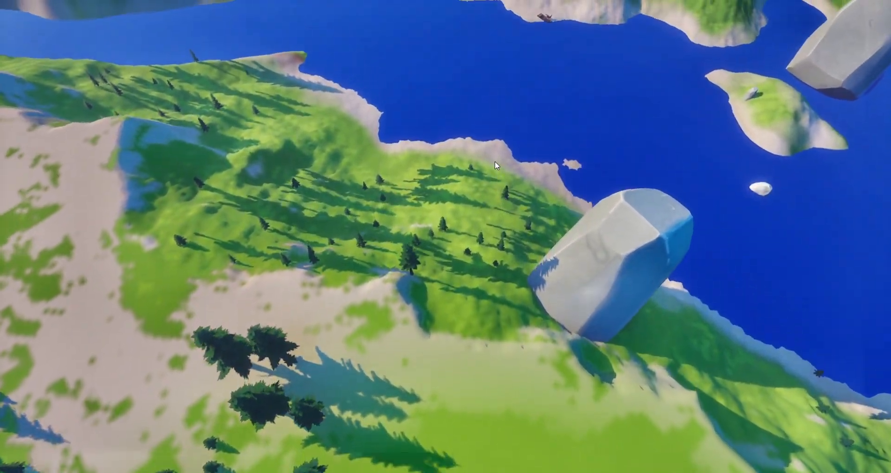
key(w)
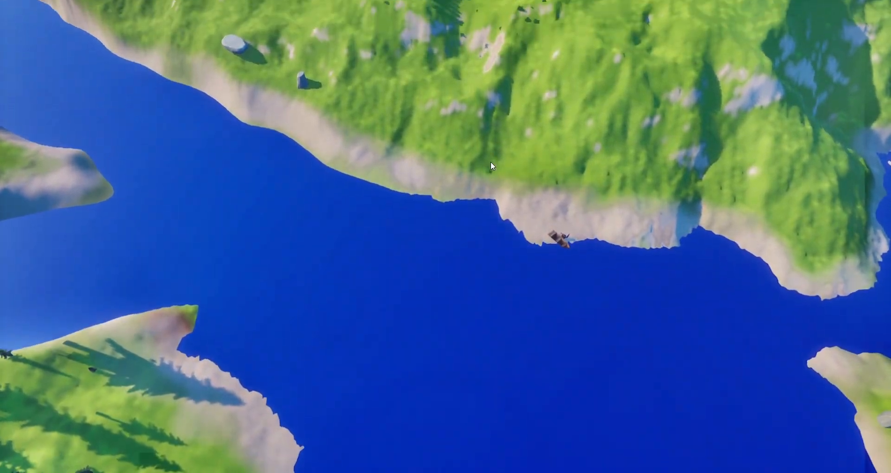
key(w)
key(w)
key(w)
key(a)
key(w)
key(a)
- Test zooming in on the village and back out, and end the play session
scroll(483, 273, up, 3)
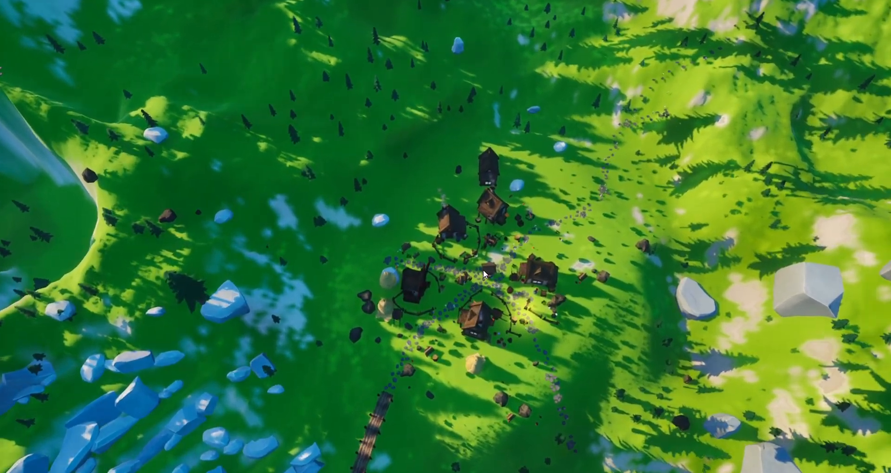
scroll(483, 269, up, 5)
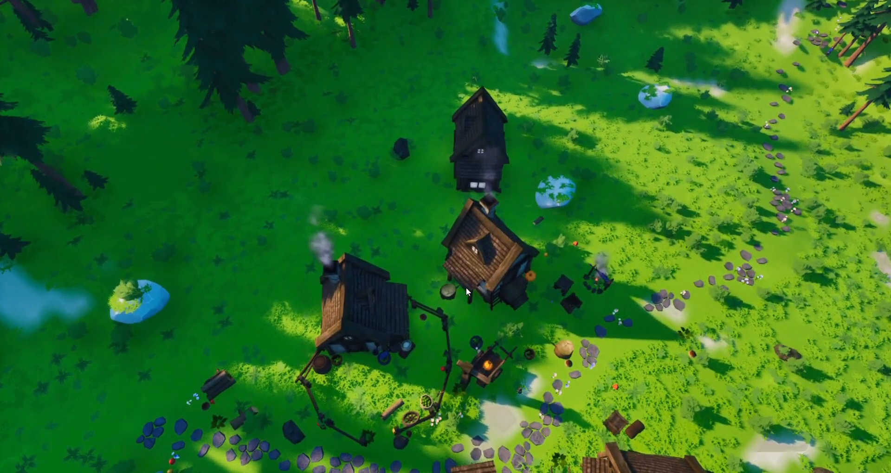
scroll(466, 288, down, 3)
key(Escape)
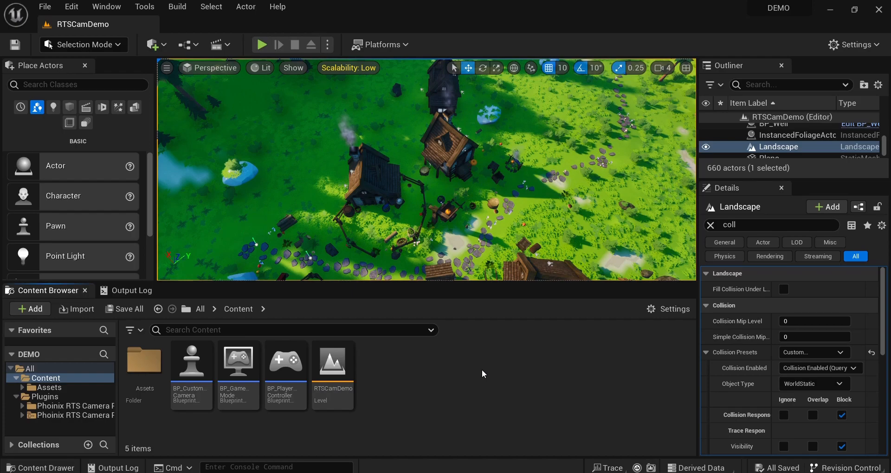
- Check the Show Plugin Content option in the Content Browser's view settings
click(678, 310)
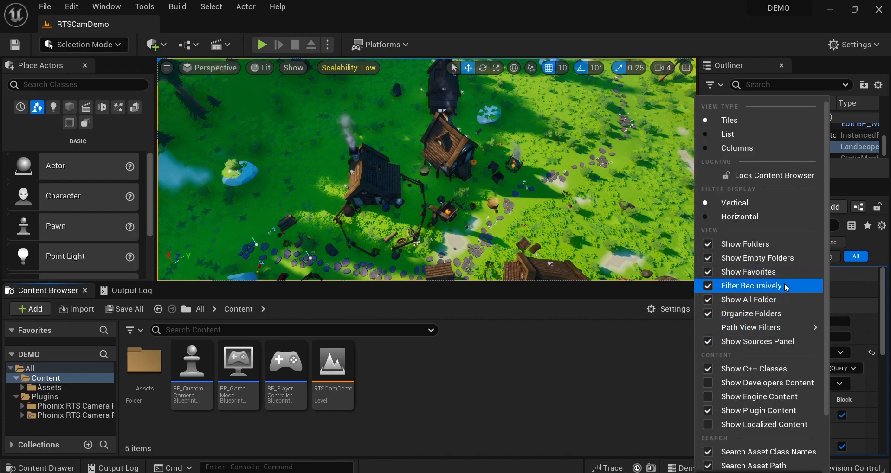
scroll(799, 208, down, 2)
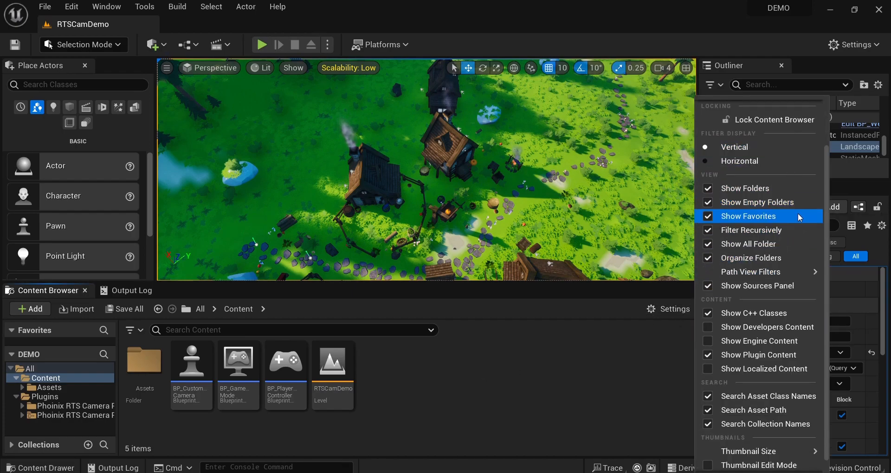
scroll(799, 217, up, 1)
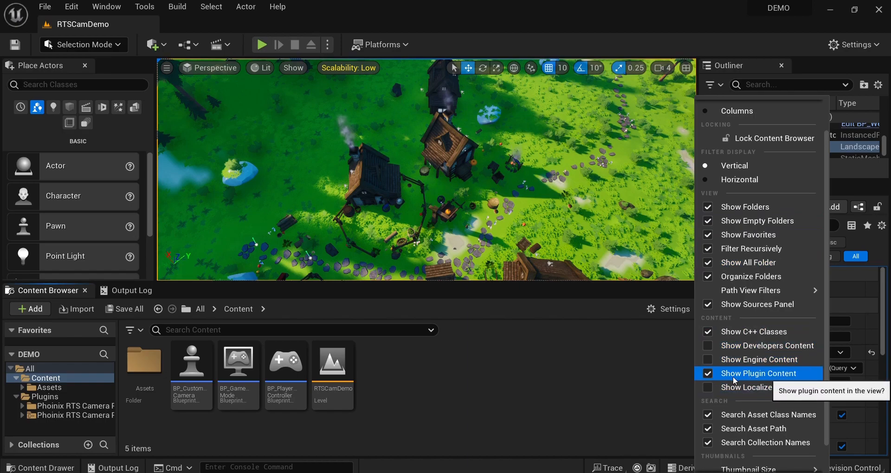
click(513, 372)
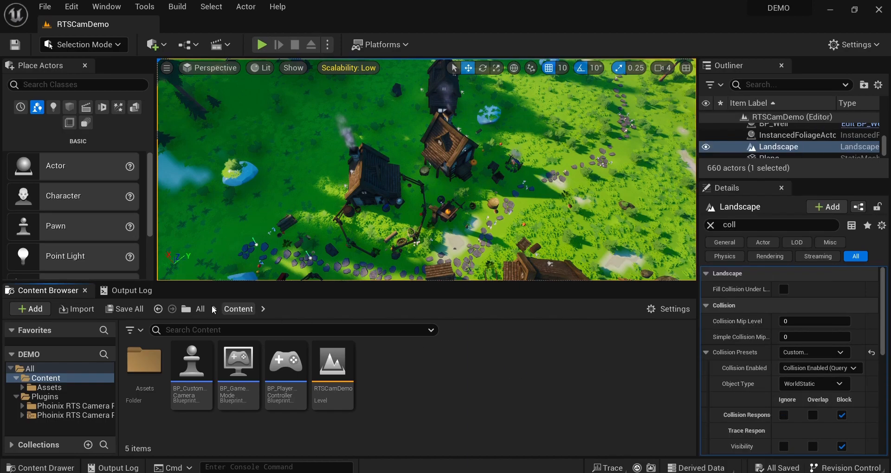
- Open the IC_RTSCamera input mapping context from the InputMapping folder of Phoinix RTS Camera Plugin Content
click(185, 309)
click(192, 90)
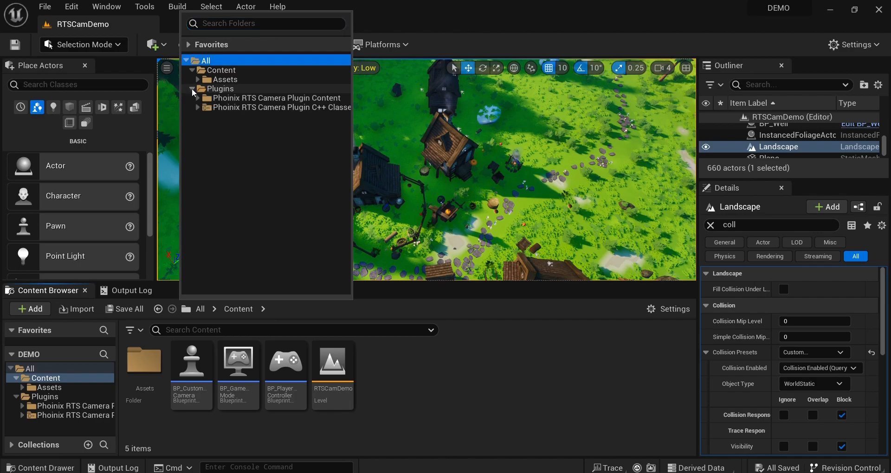
click(252, 98)
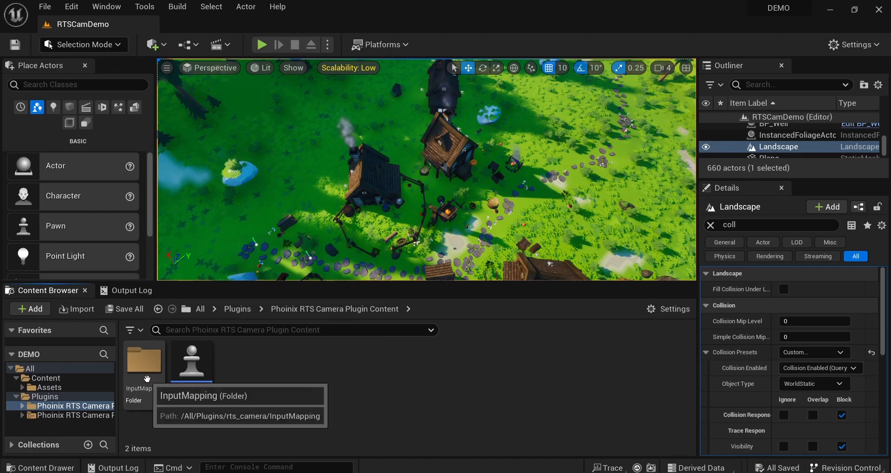
double_click(144, 360)
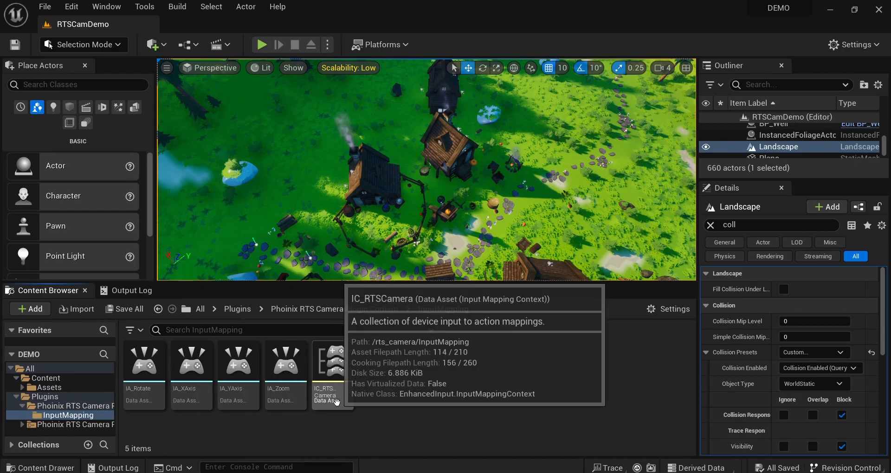
double_click(342, 405)
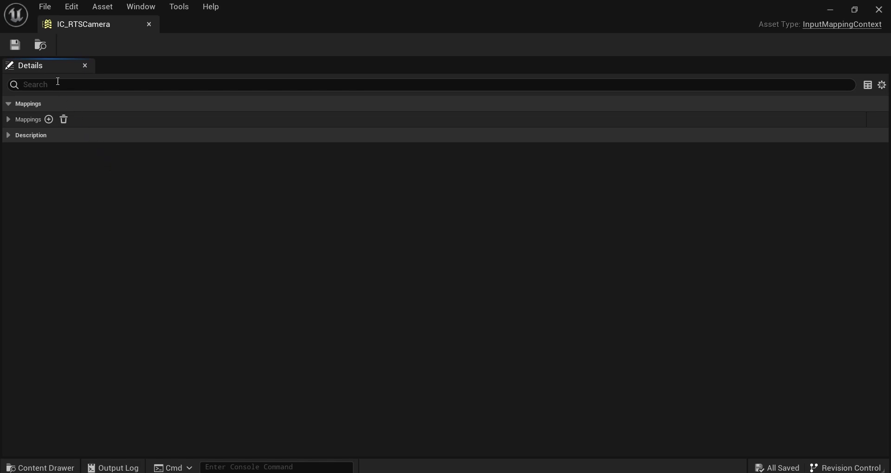
- Rebind IA_XAxis to Up and Down and IA_YAxis to Left and Right in IC_RTSCamera, and save and close it
click(9, 120)
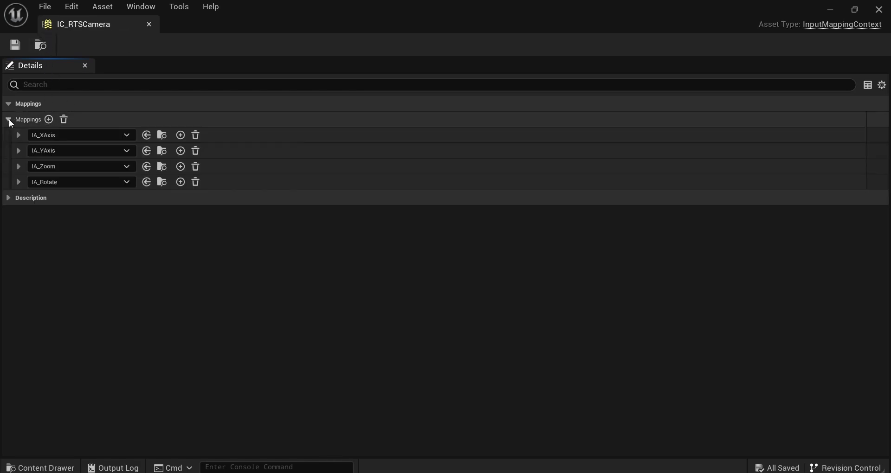
click(19, 134)
click(20, 181)
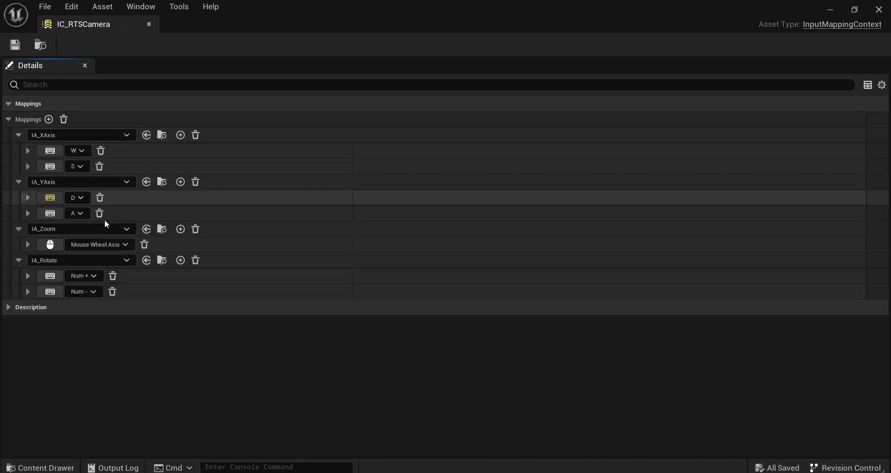
key(Left)
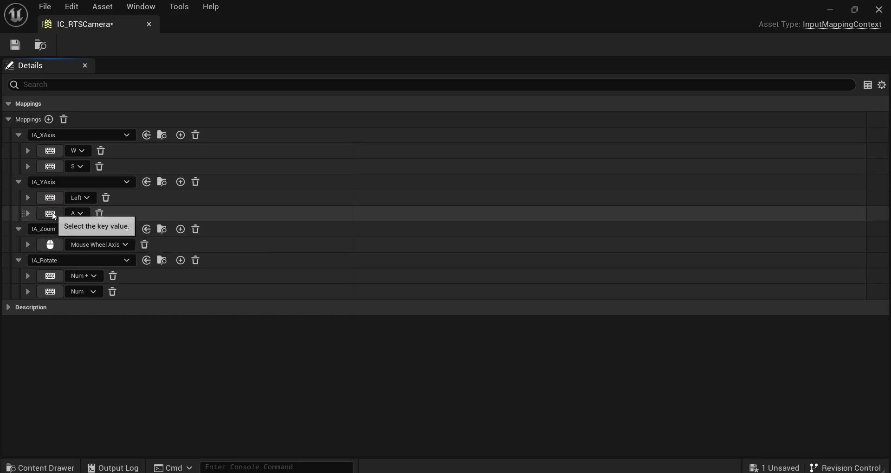
key(Right)
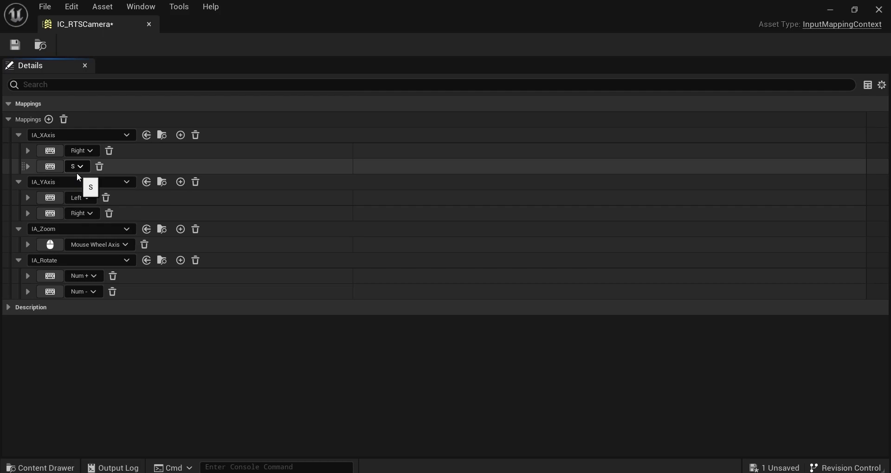
key(Up)
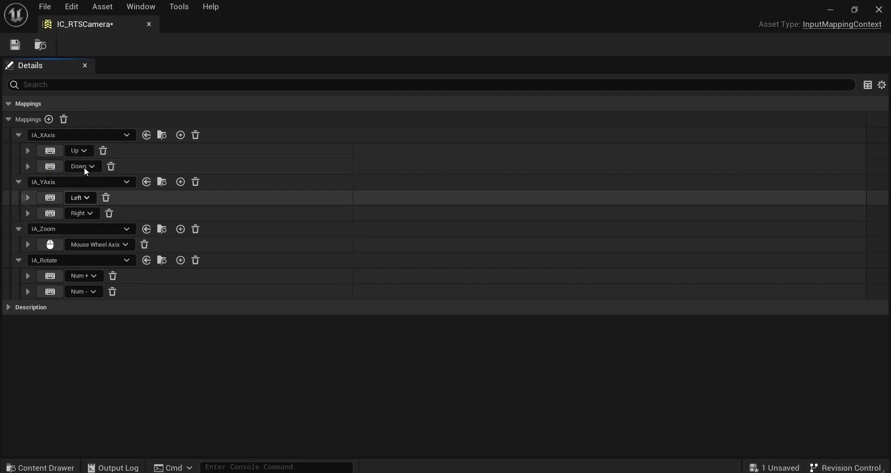
click(149, 24)
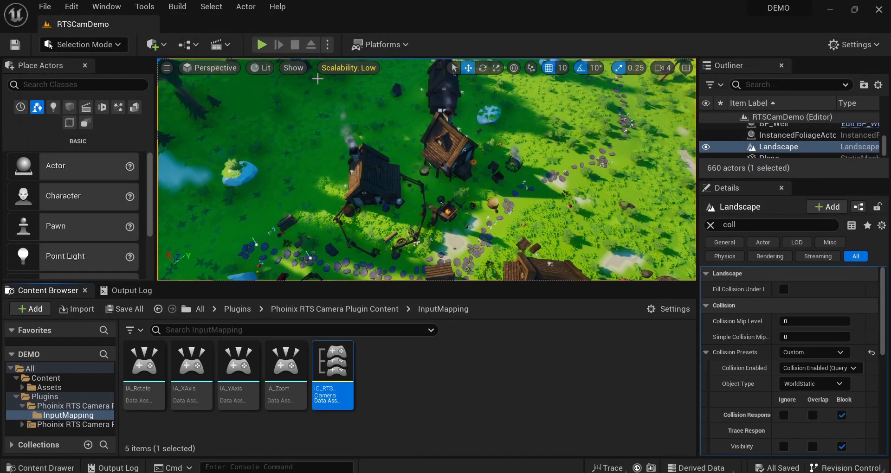
- Play the level in the viewport and test moving the camera with the edited key mappings
key(alt+p)
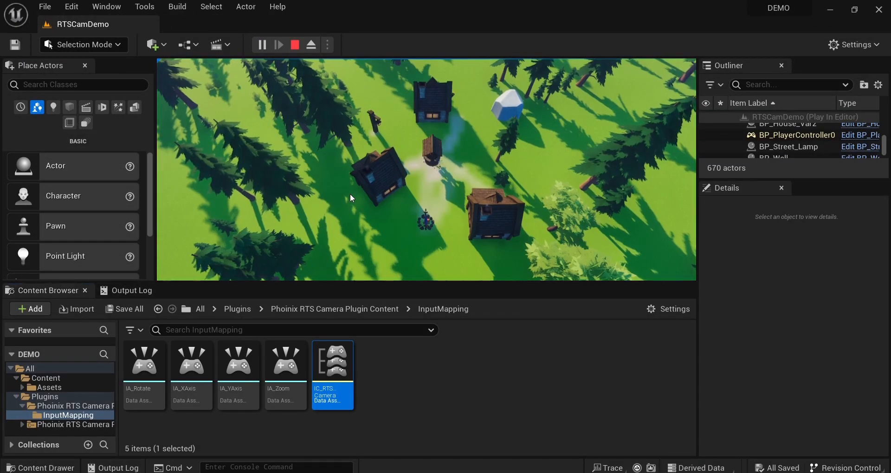
key(s)
key(d)
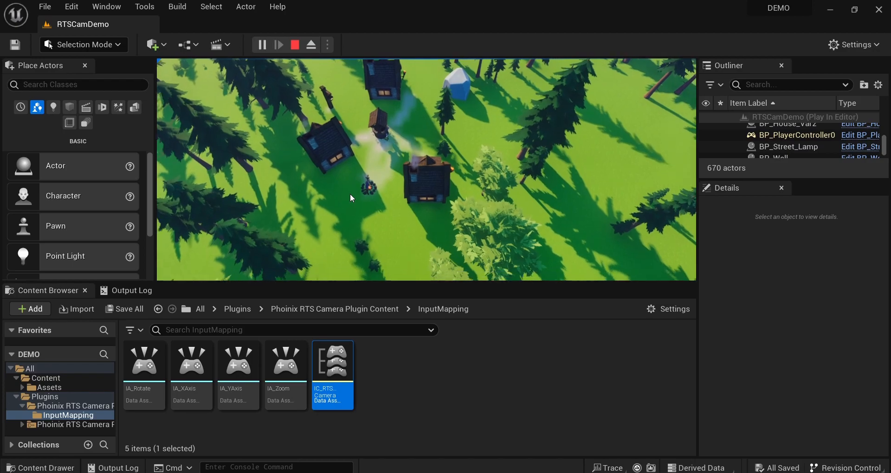
key(a)
key(d)
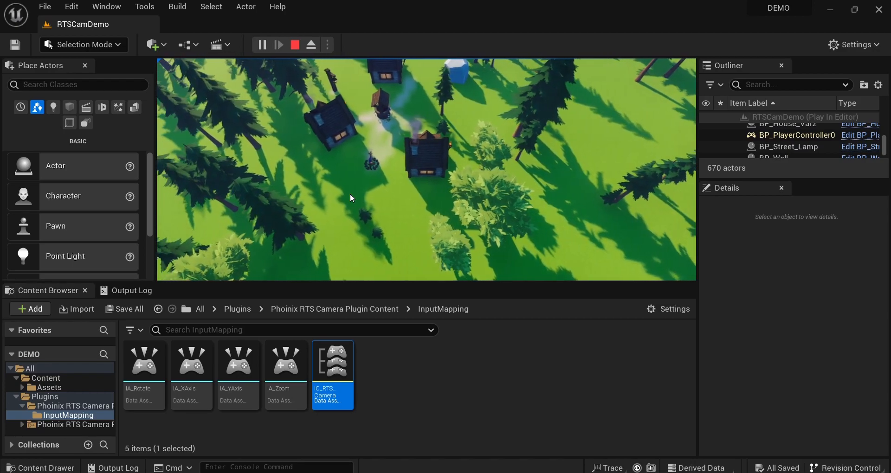